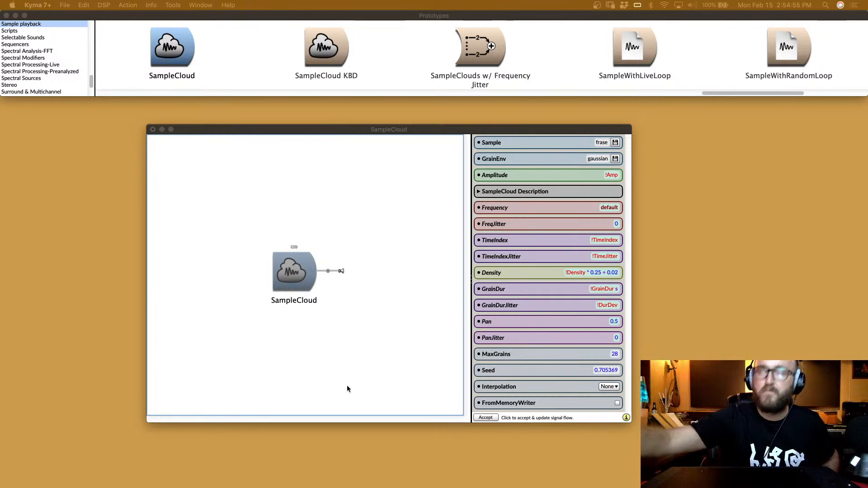
Step: Play the SampleCloud sound and audition it with Amp raised to about 0.97
{"action": "left_click", "coordinate": [292, 279]}
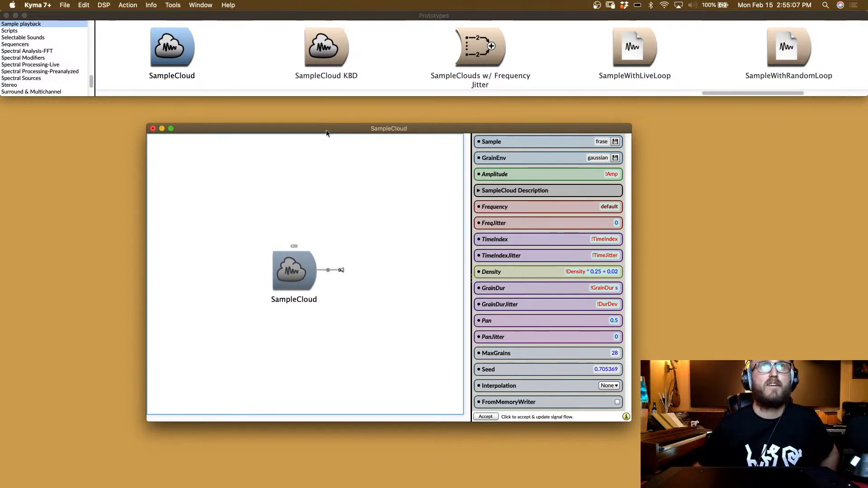
{"action": "left_click_drag", "start_coordinate": [326, 131], "coordinate": [326, 127]}
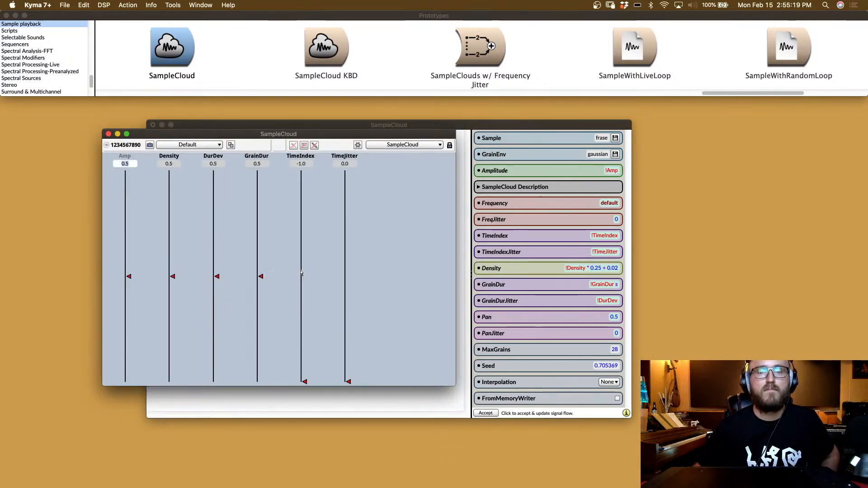
{"action": "left_click", "coordinate": [126, 177]}
{"action": "left_click_drag", "start_coordinate": [130, 179], "coordinate": [130, 181]}
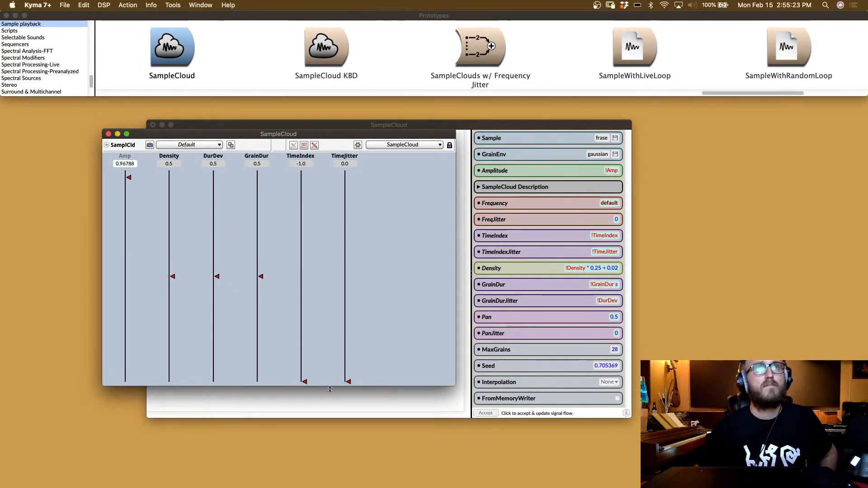
Step: Audition the cloud with TimeIndex at about 0.67 and TimeJitter at about 0.25, and close the control surface
{"action": "left_click_drag", "start_coordinate": [305, 371], "coordinate": [304, 339]}
{"action": "left_click", "coordinate": [304, 222]}
{"action": "left_click_drag", "start_coordinate": [303, 186], "coordinate": [304, 205]}
{"action": "left_click", "coordinate": [350, 276]}
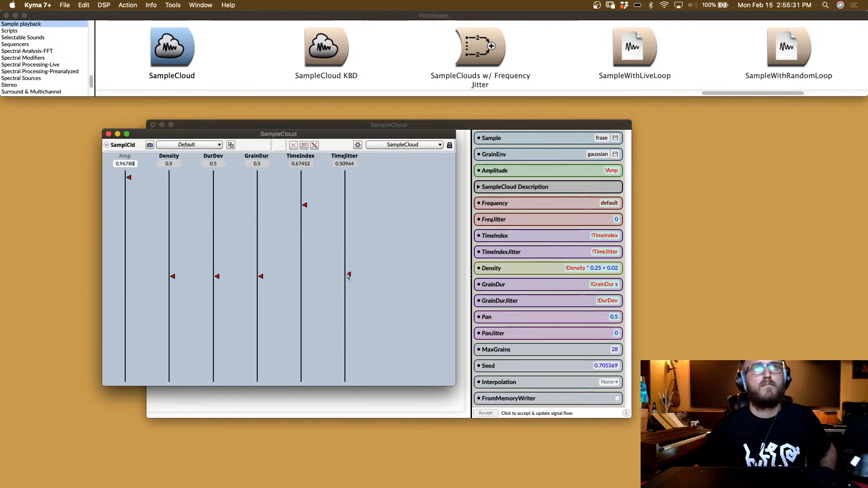
{"action": "left_click_drag", "start_coordinate": [349, 239], "coordinate": [353, 331]}
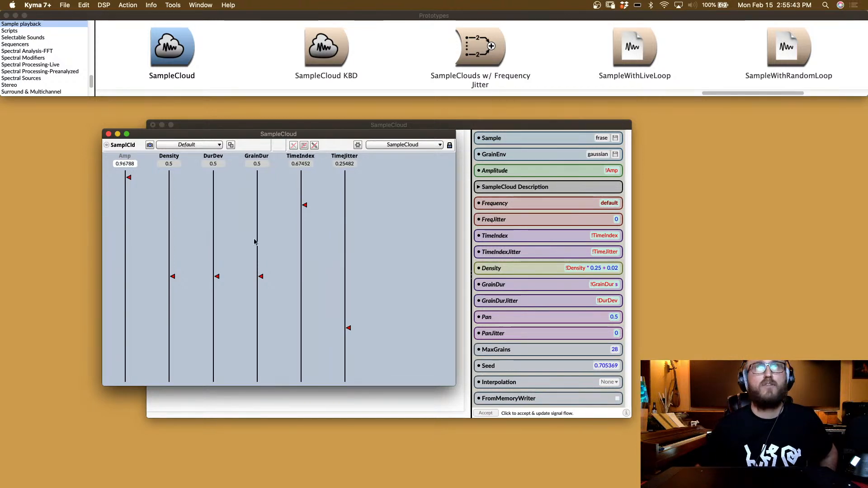
{"action": "mouse_move", "coordinate": [194, 138]}
{"action": "left_mouse_down"}
{"action": "mouse_move", "coordinate": [204, 136]}
{"action": "mouse_move", "coordinate": [194, 139]}
{"action": "left_mouse_up"}
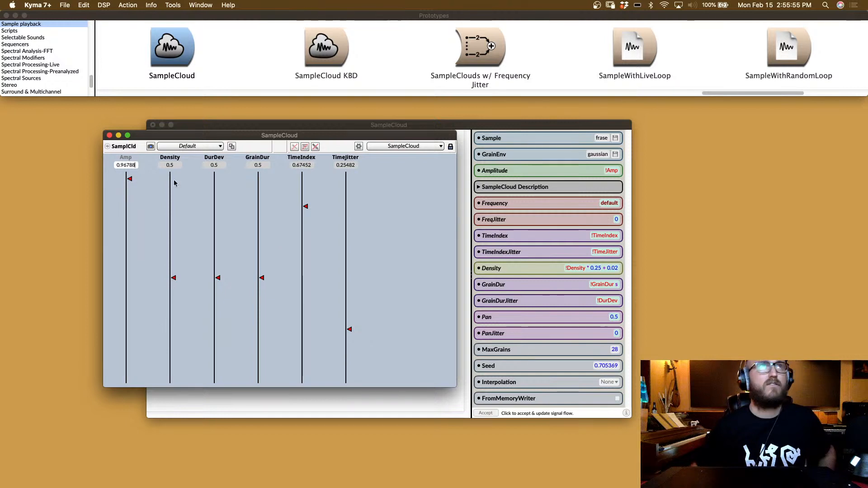
{"action": "left_click", "coordinate": [109, 136]}
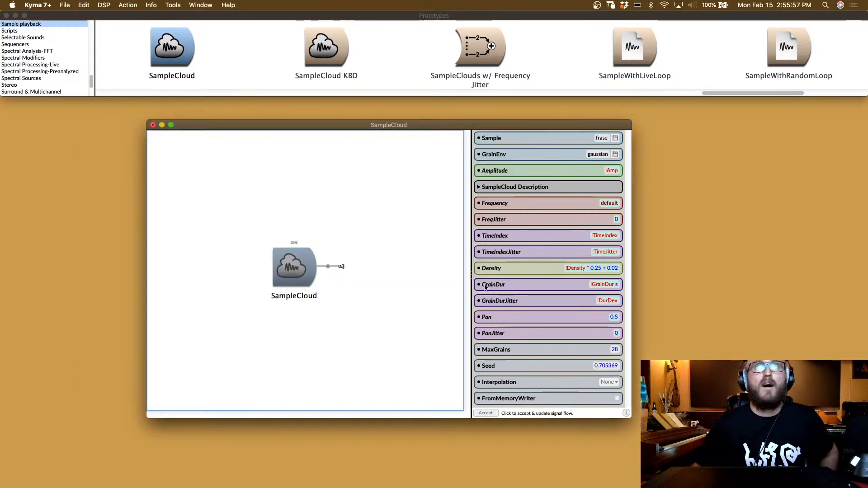
Step: Load Cambodia Sound Collage 16 Snippet v3.aifc from the Cambodia Sound Collage Snippets folder as the SampleCloud's sample
{"action": "left_click_drag", "start_coordinate": [570, 126], "coordinate": [567, 125]}
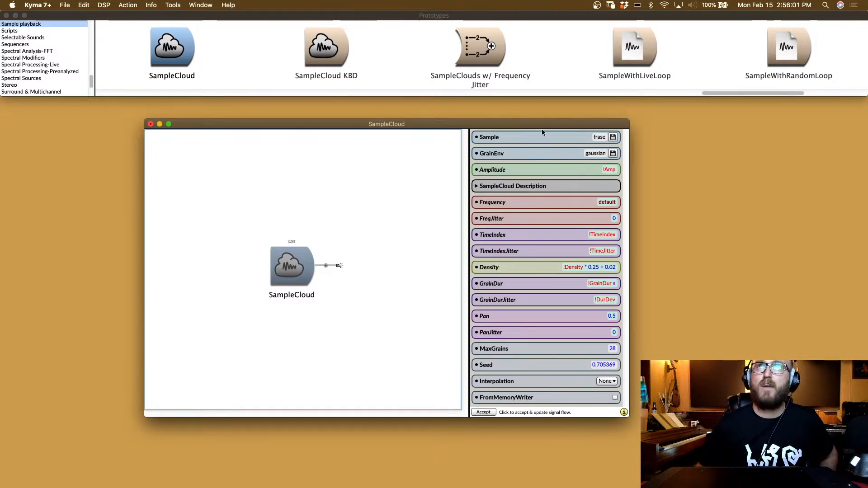
{"action": "left_click_drag", "start_coordinate": [542, 127], "coordinate": [545, 124]}
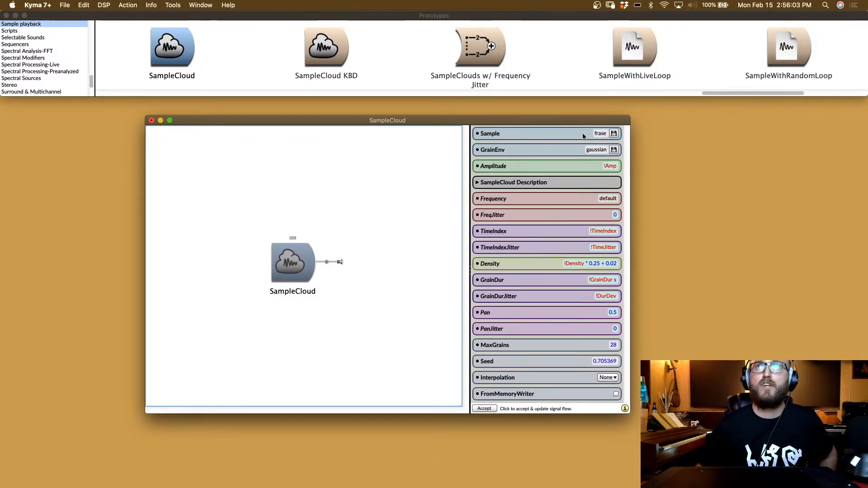
{"action": "left_click", "coordinate": [613, 134]}
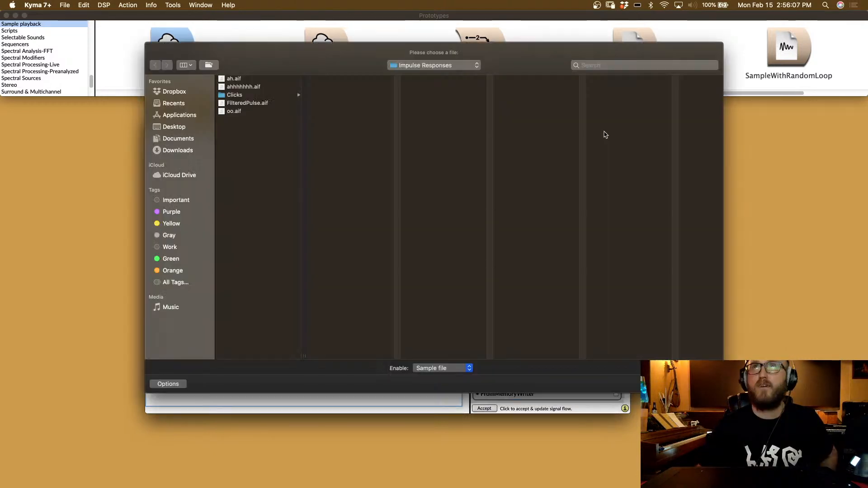
{"action": "left_click", "coordinate": [427, 67]}
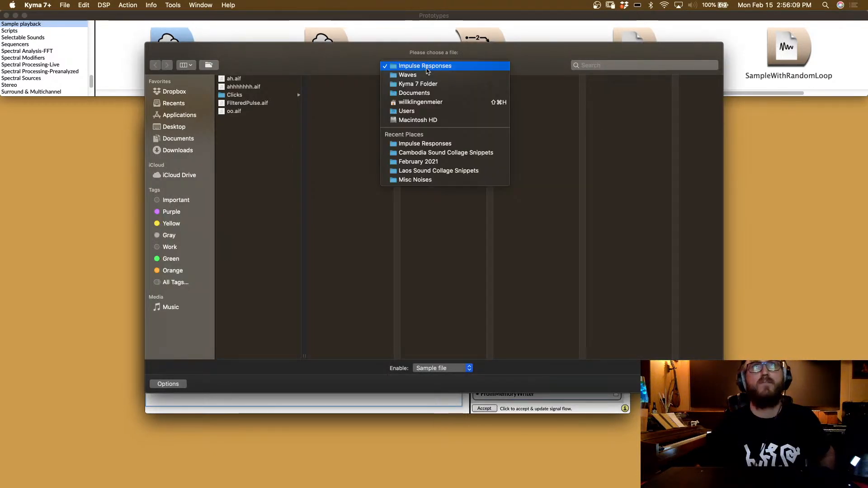
{"action": "left_click", "coordinate": [440, 154]}
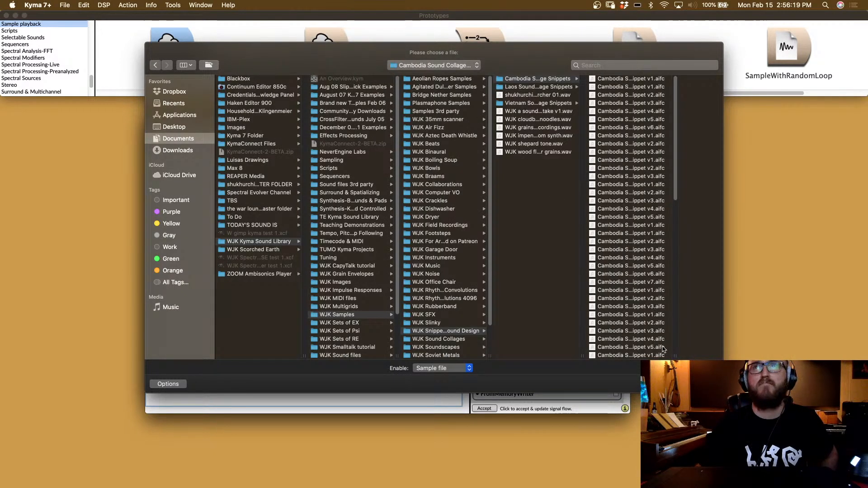
{"action": "left_click_drag", "start_coordinate": [675, 357], "coordinate": [698, 356]}
{"action": "scroll", "coordinate": [680, 335], "scroll_direction": "down", "scroll_amount": 5}
{"action": "scroll", "coordinate": [681, 335], "scroll_direction": "down", "scroll_amount": 3}
{"action": "left_click", "coordinate": [655, 307]}
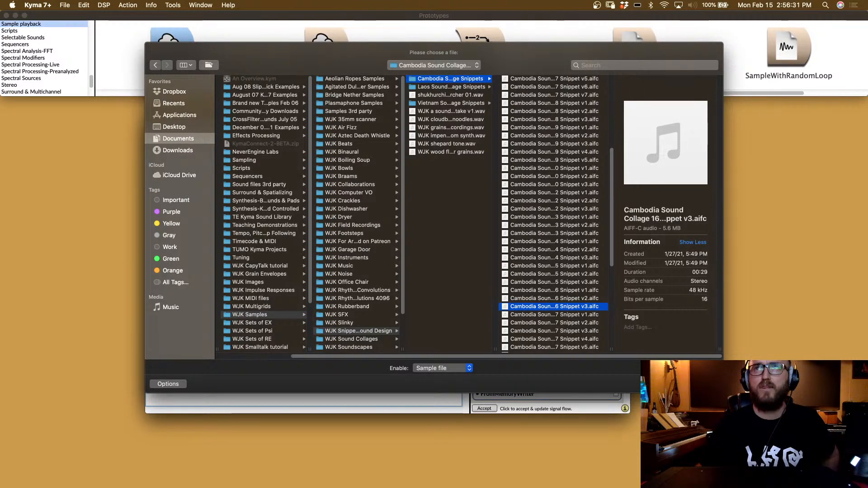
{"action": "key", "text": "Return"}
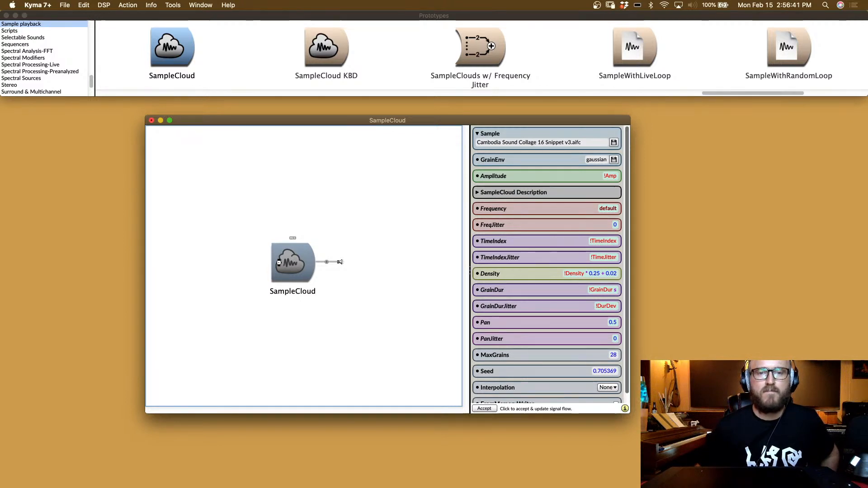
Step: Play the SampleCloud with the new sample, audition TimeIndex at about -0.58, and close the control surface
{"action": "left_click", "coordinate": [279, 262]}
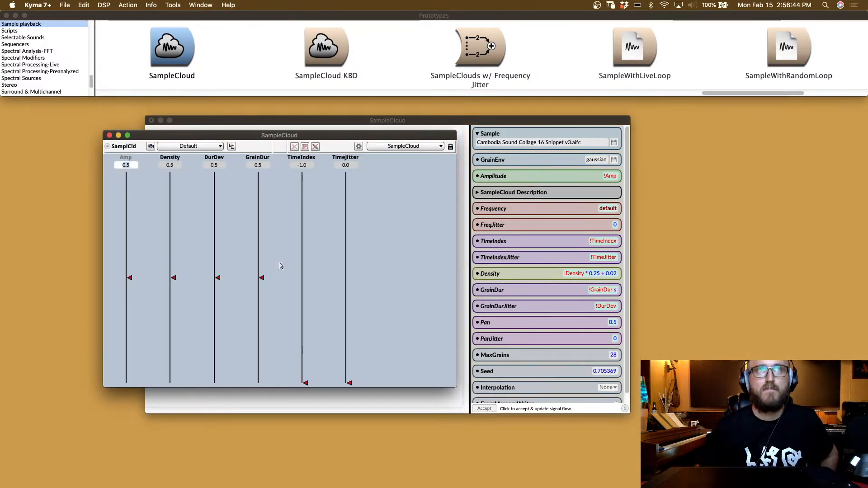
{"action": "left_click", "coordinate": [307, 383]}
{"action": "left_click_drag", "start_coordinate": [307, 383], "coordinate": [315, 342]}
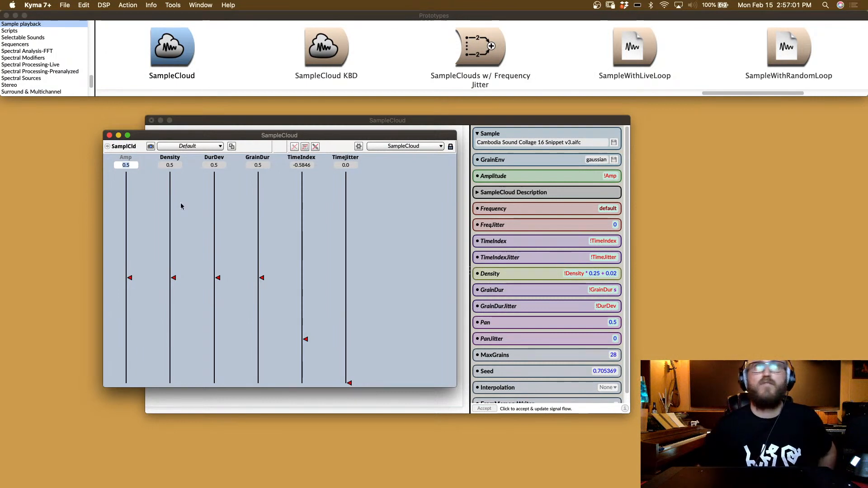
{"action": "left_click", "coordinate": [110, 135]}
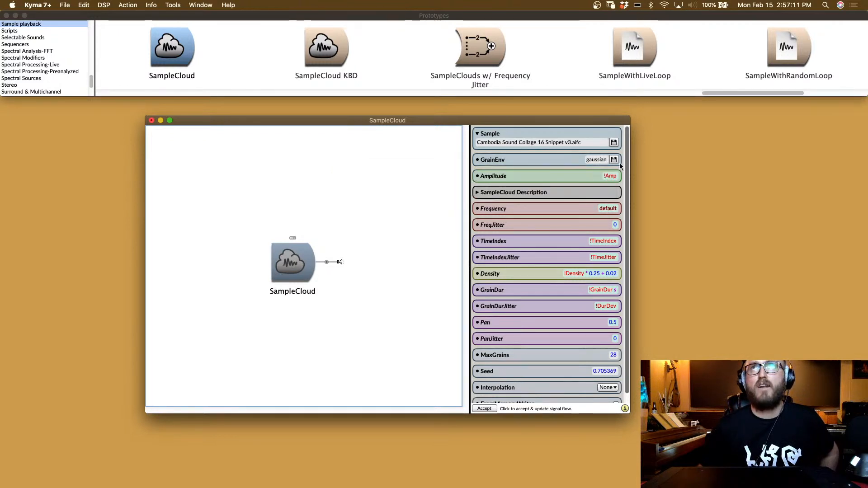
Step: Set the SampleCloud's GrainEnv to hann and inspect that envelope's waveform in the sample editor
{"action": "left_click", "coordinate": [604, 161]}
{"action": "type", "text": "hann"}
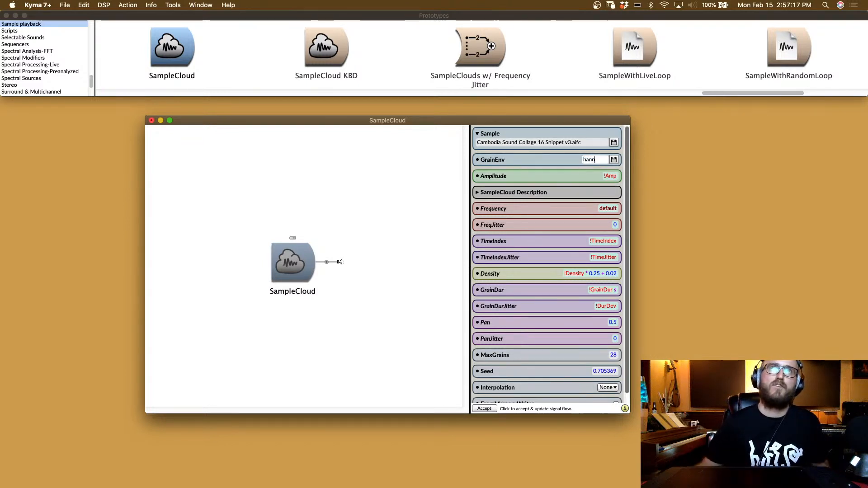
{"action": "left_click", "coordinate": [614, 159]}
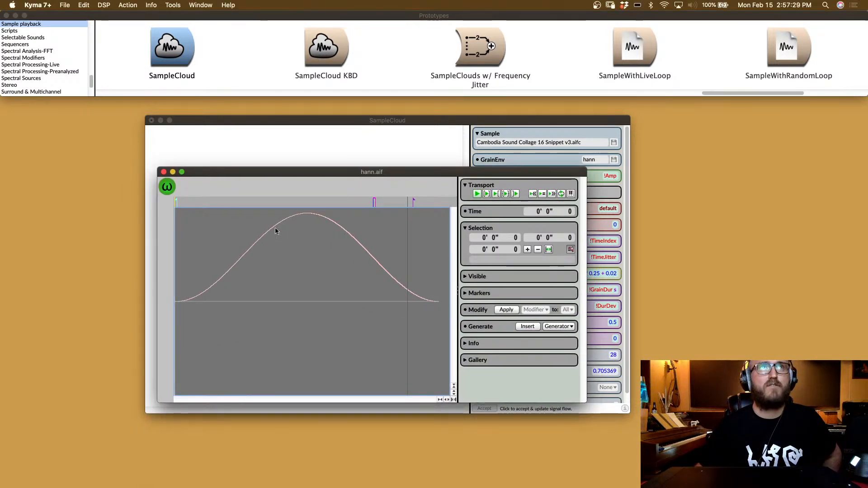
{"action": "left_click", "coordinate": [164, 172]}
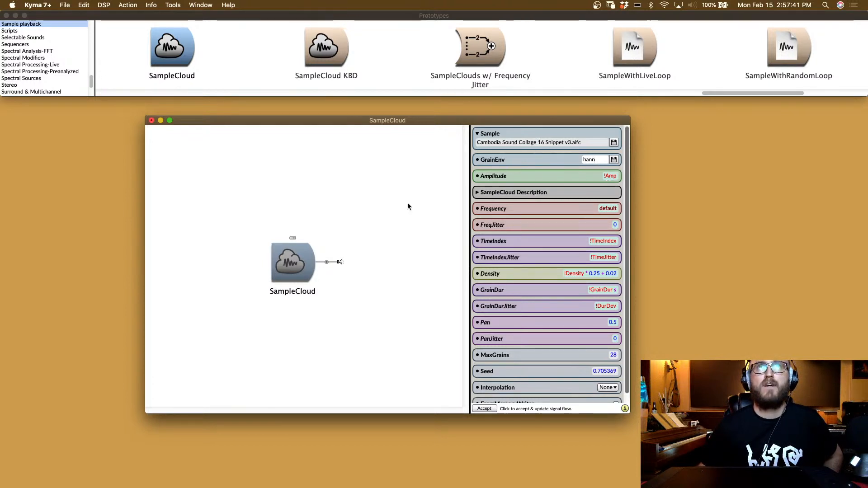
Step: Find the AR envelope prototype by searching the Sounds for "ar"
{"action": "left_click", "coordinate": [301, 264]}
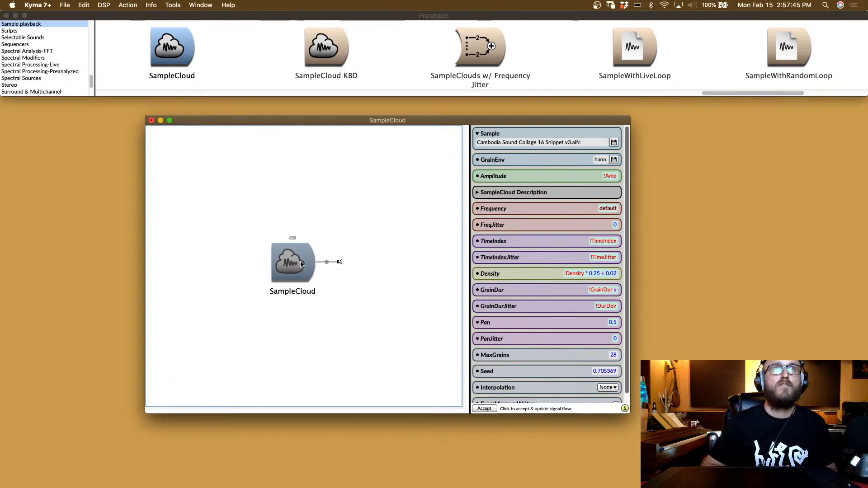
{"action": "key", "text": "super+f"}
{"action": "type", "text": "ar"}
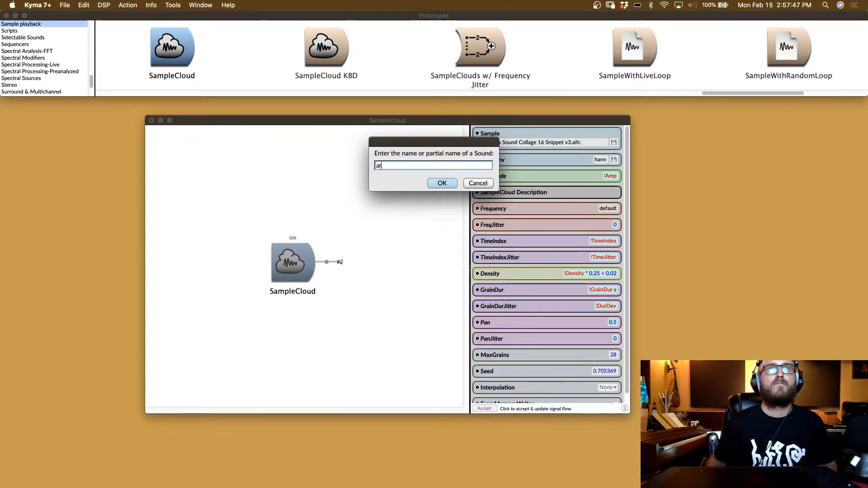
{"action": "key", "text": "Return"}
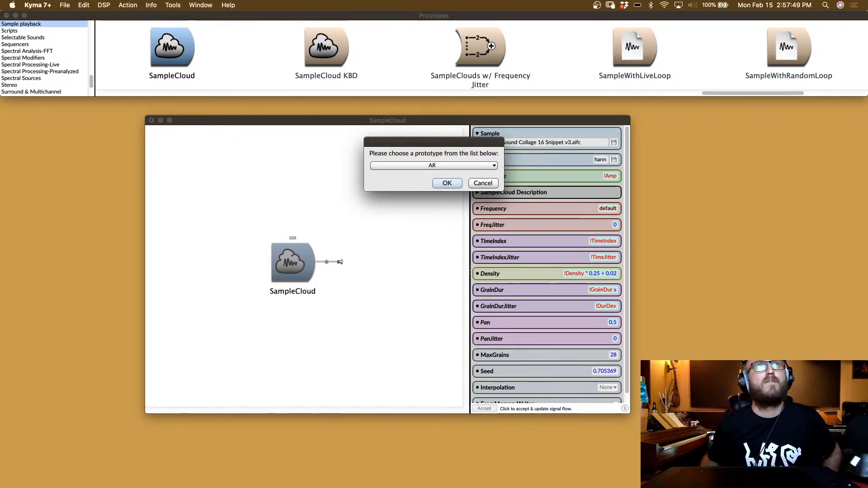
{"action": "key", "text": "Return"}
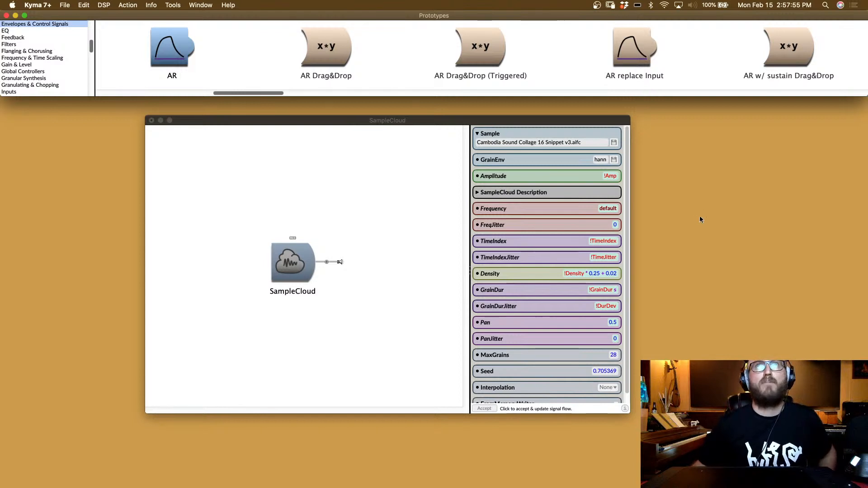
Step: Replace the SampleCloud's Amplitude value with the AR sound and expand the signal flow to show AR as its input
{"action": "left_click", "coordinate": [617, 176]}
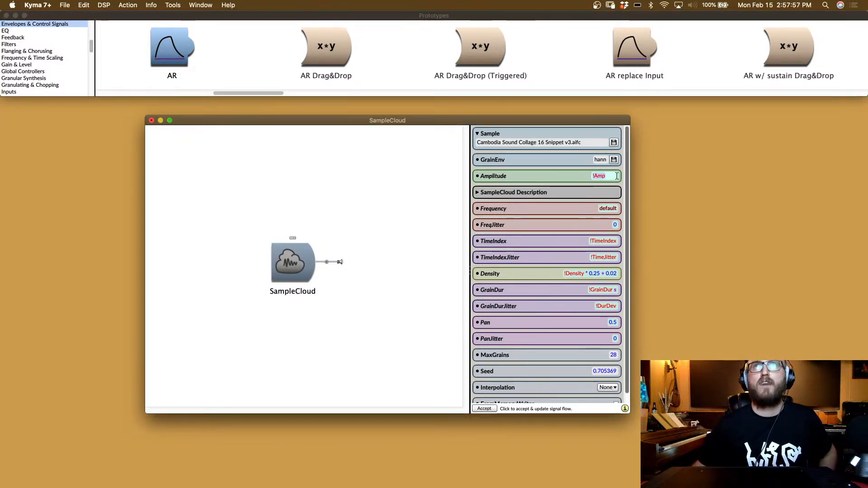
{"action": "key", "text": "super+v"}
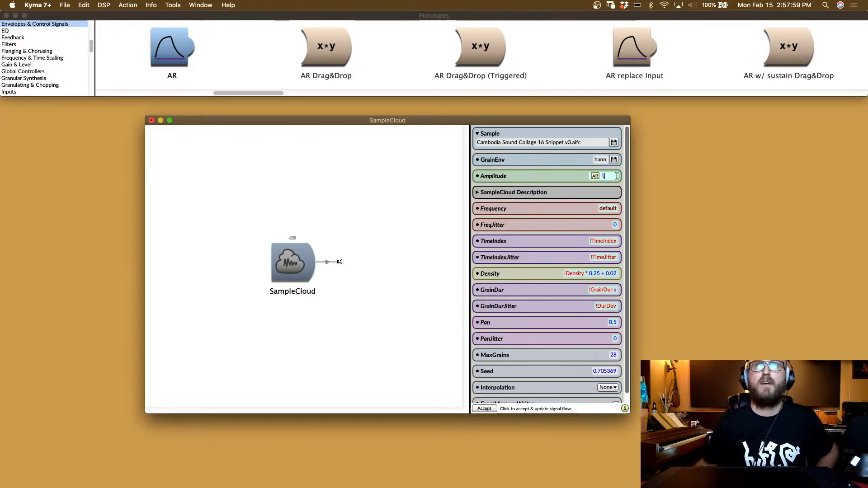
{"action": "key", "text": "Return"}
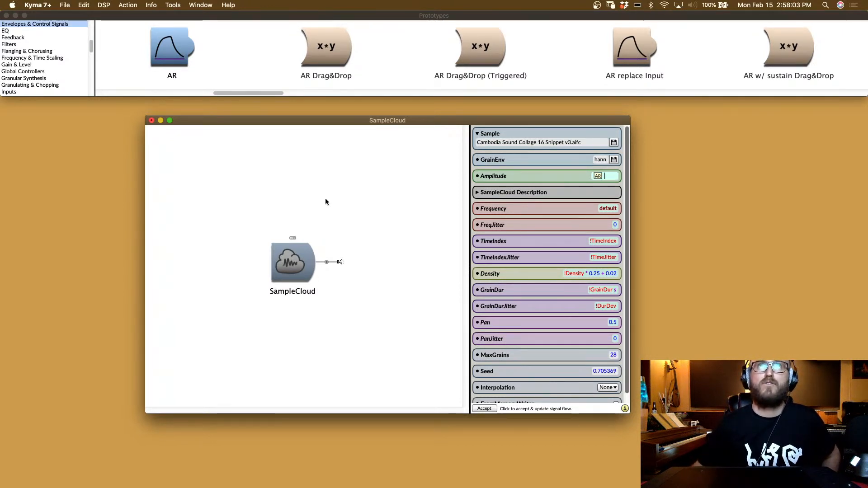
{"action": "left_click", "coordinate": [361, 189]}
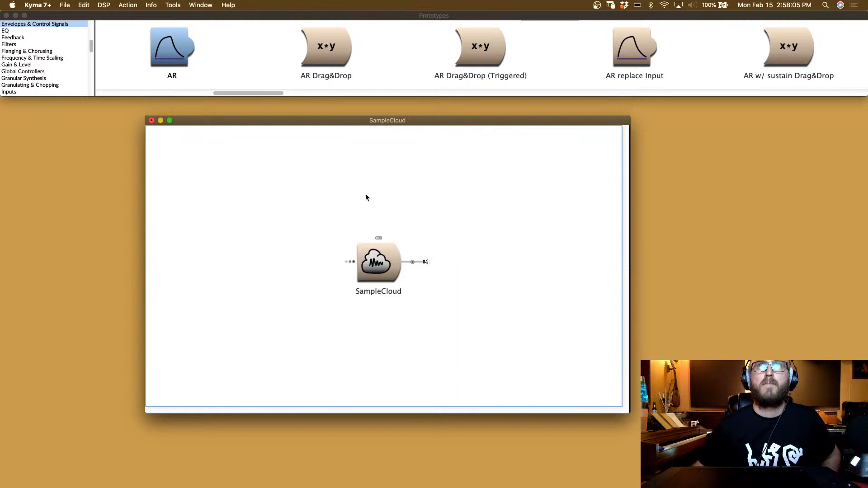
{"action": "left_click", "coordinate": [352, 261]}
{"action": "left_click", "coordinate": [400, 266]}
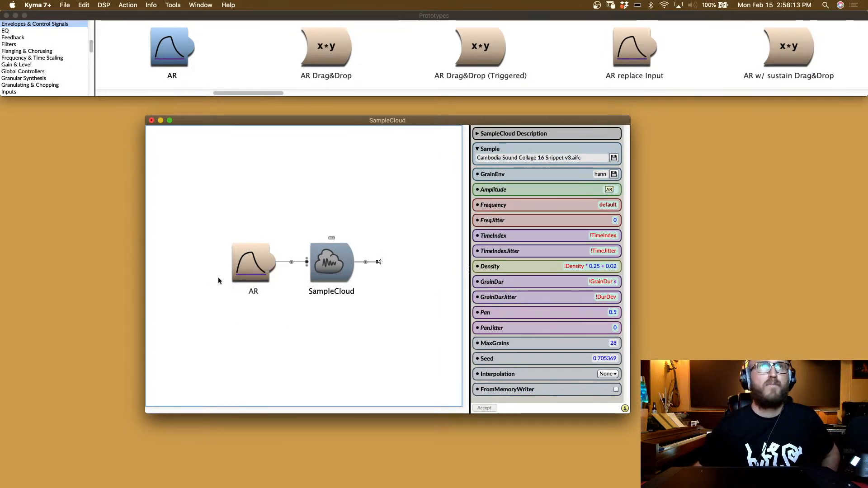
Step: Set the Gate of the AR envelope to !PenDown
{"action": "left_click", "coordinate": [258, 261]}
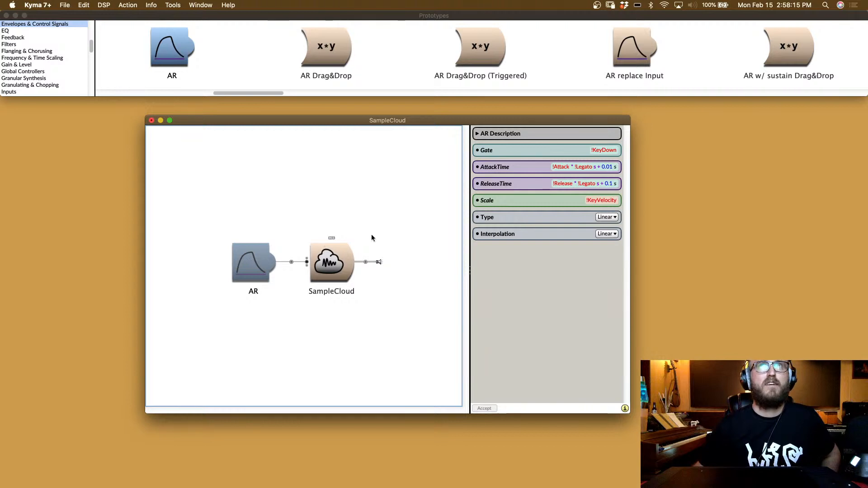
{"action": "left_click", "coordinate": [611, 152]}
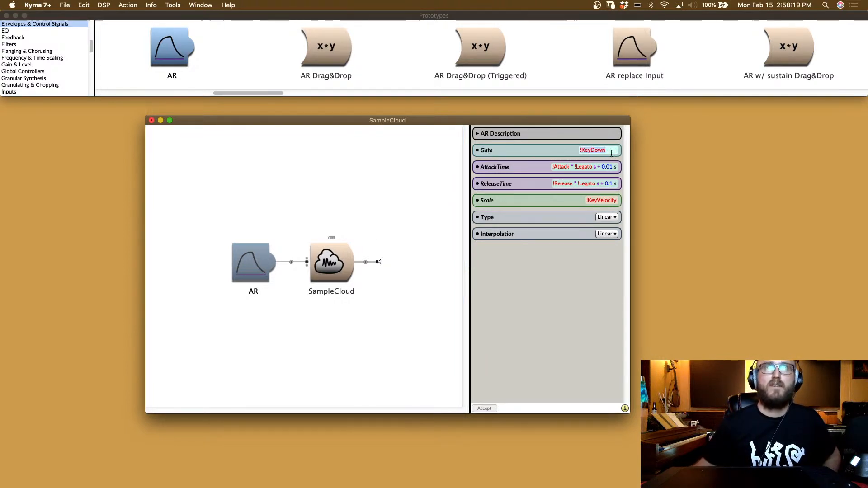
{"action": "type", "text": "0"}
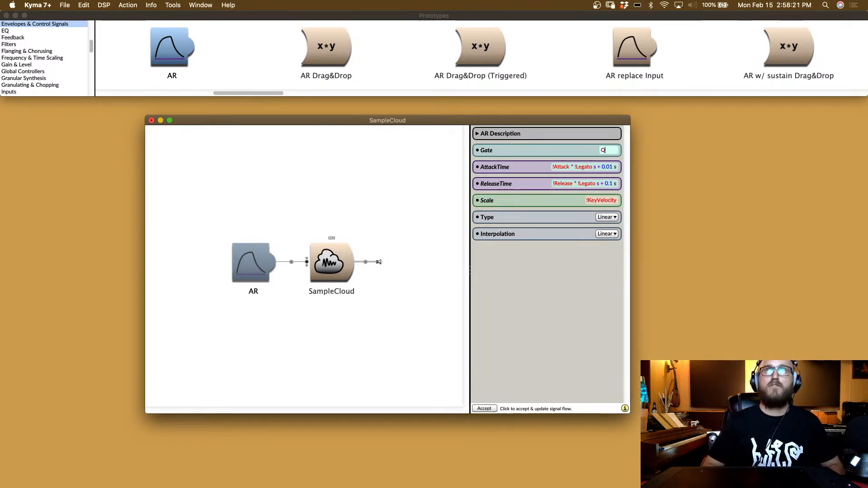
{"action": "type", "text": "!PenTiltY"}
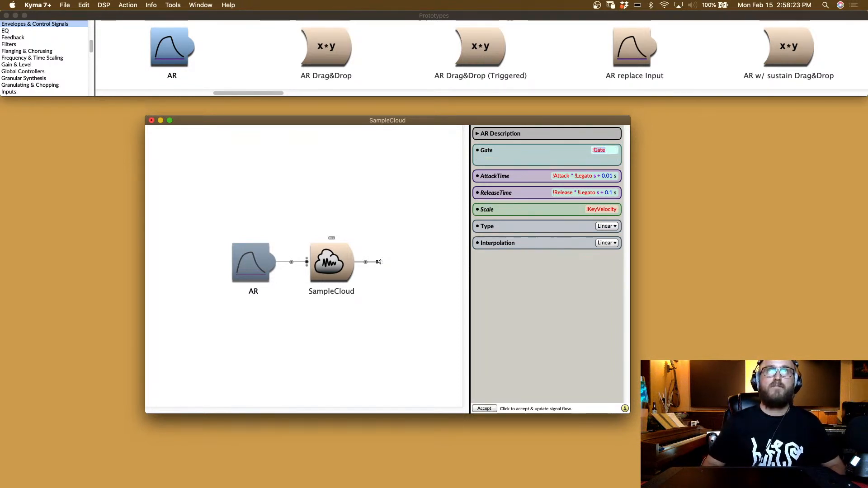
{"action": "type", "text": "D"}
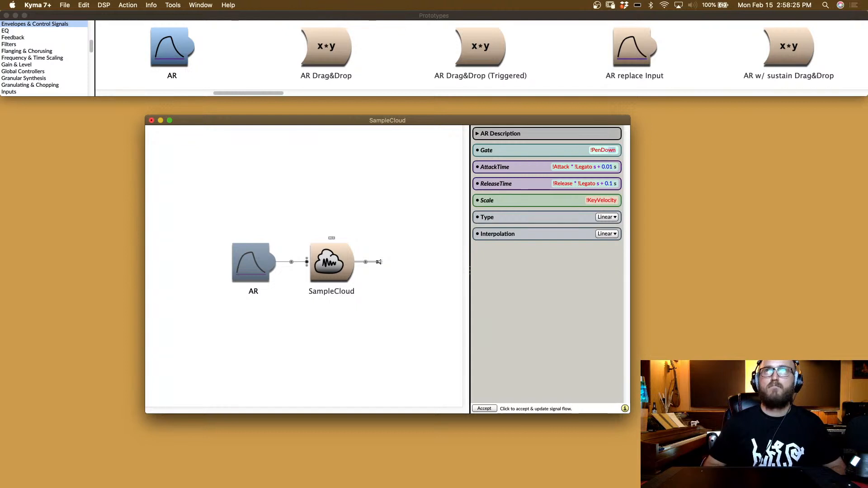
{"action": "key", "text": "Return"}
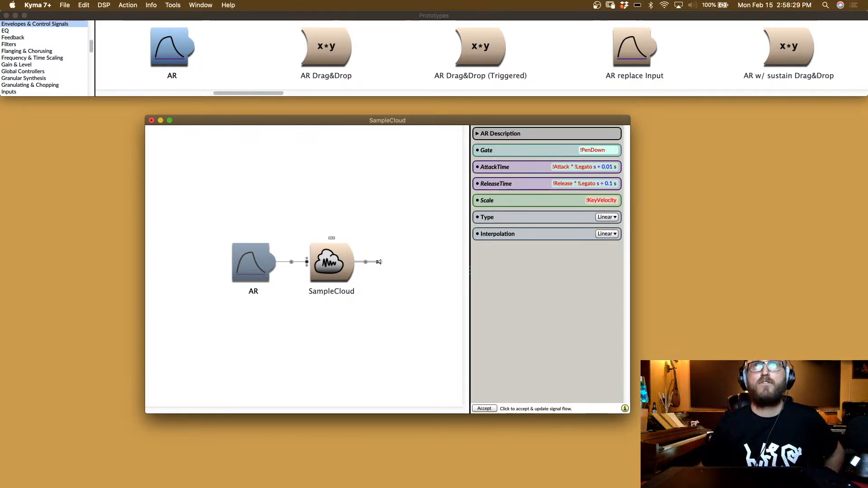
Step: Set both the AttackTime and ReleaseTime of the AR envelope to 1 samp
{"action": "left_click", "coordinate": [597, 167]}
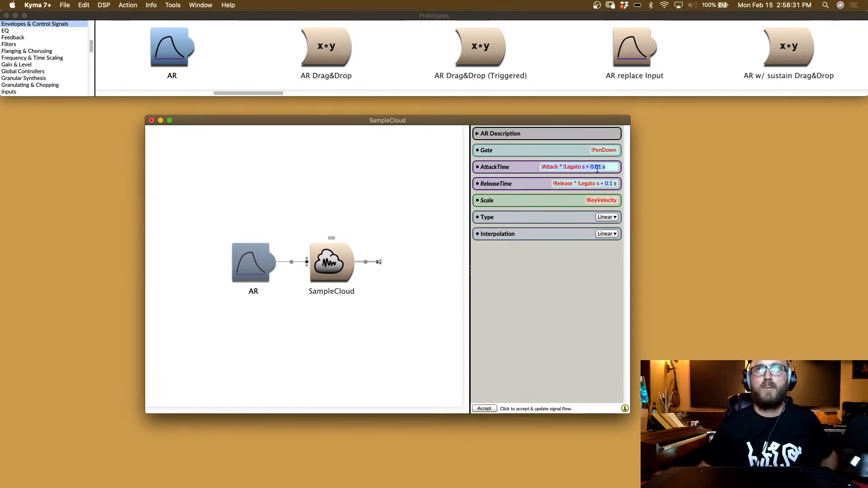
{"action": "type", "text": "1"}
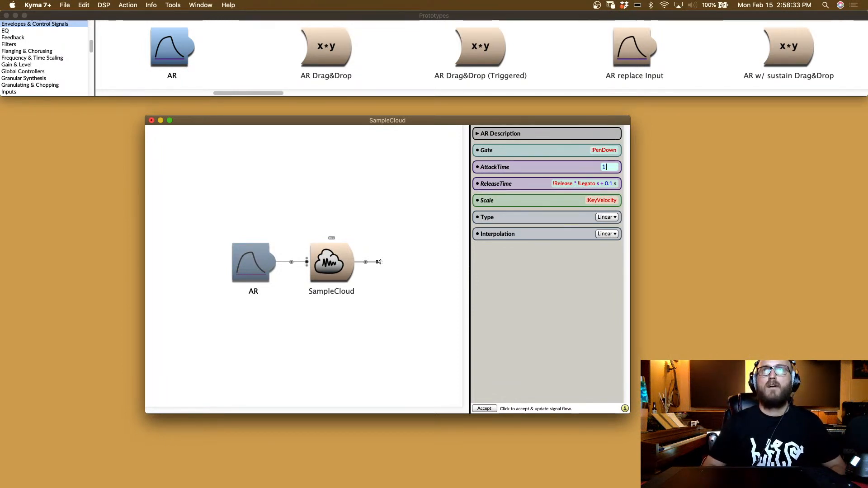
{"action": "type", "text": " samp"}
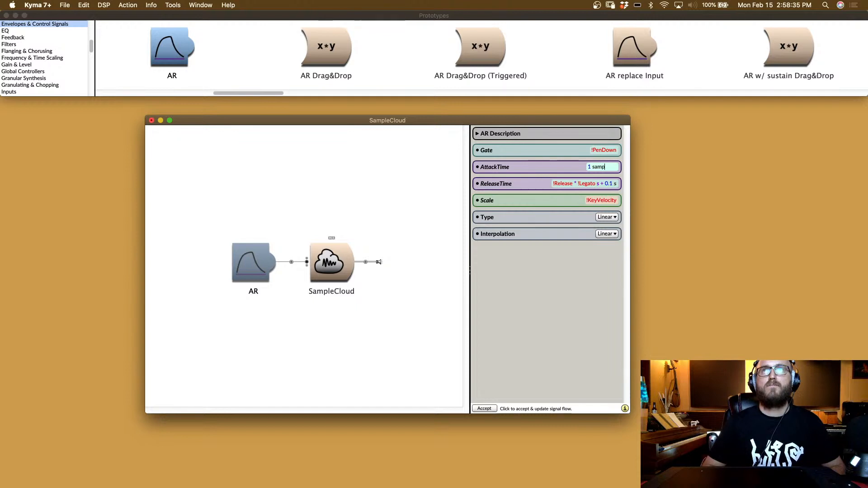
{"action": "key", "text": "Tab"}
{"action": "type", "text": "1"}
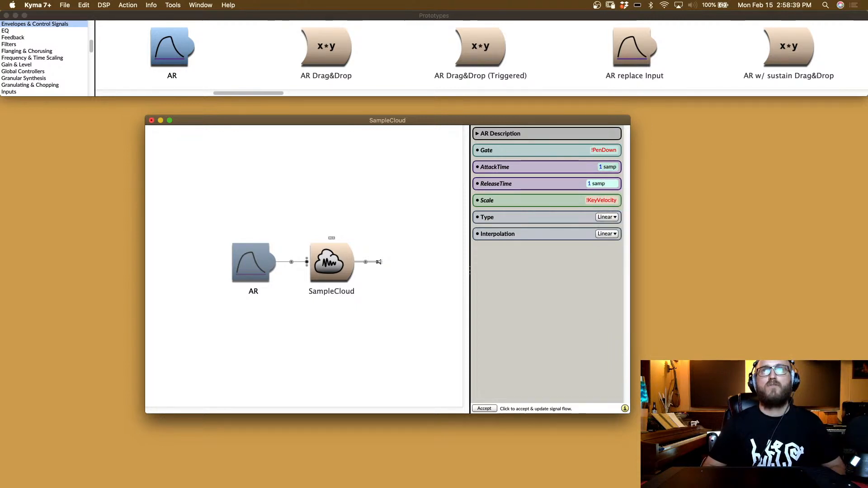
Step: Set the Scale of the AR envelope to !PenZ
{"action": "key", "text": "Tab"}
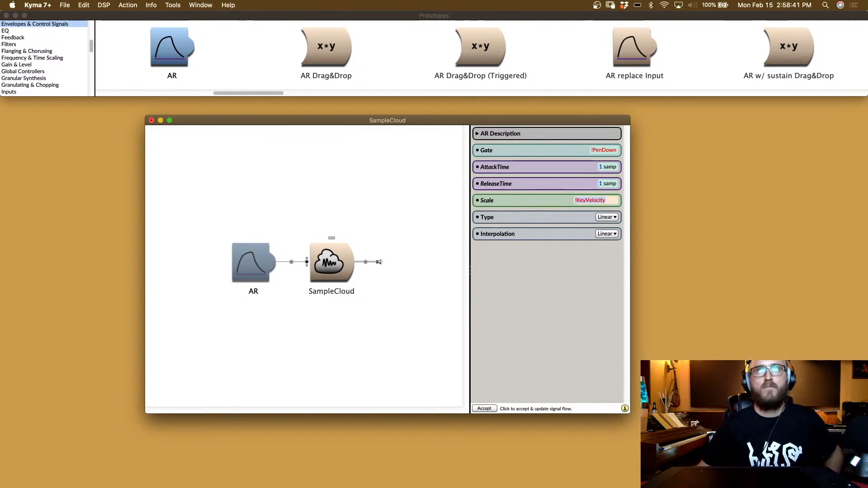
{"action": "type", "text": "!Scale"}
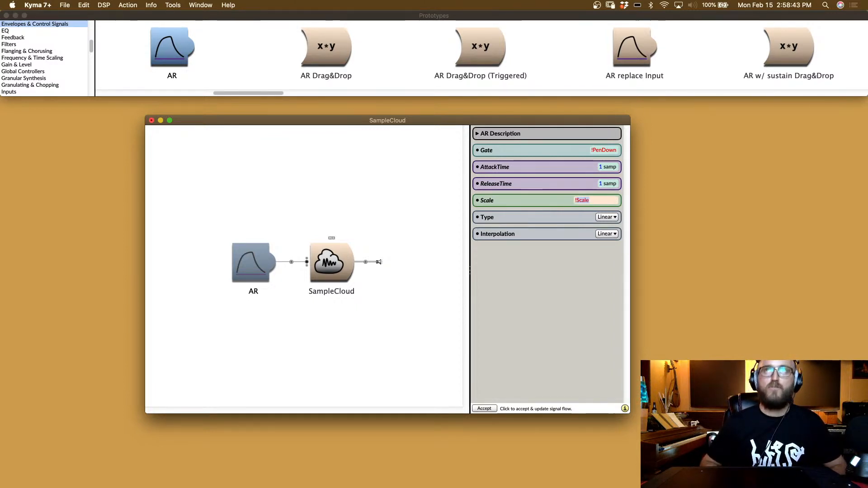
{"action": "type", "text": "enZ"}
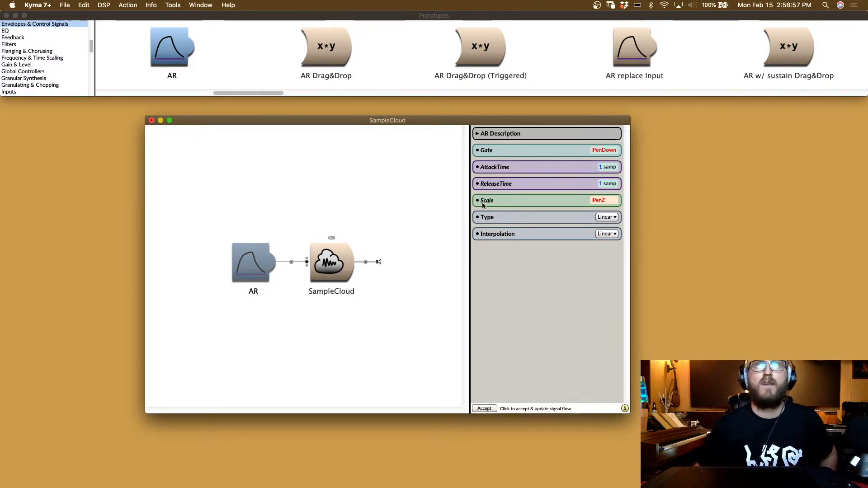
{"action": "mouse_move", "coordinate": [485, 204]}
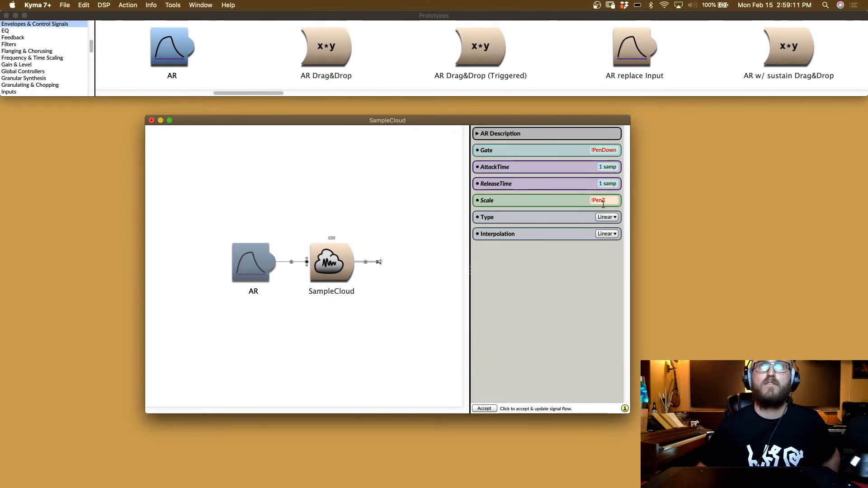
{"action": "left_click", "coordinate": [408, 285]}
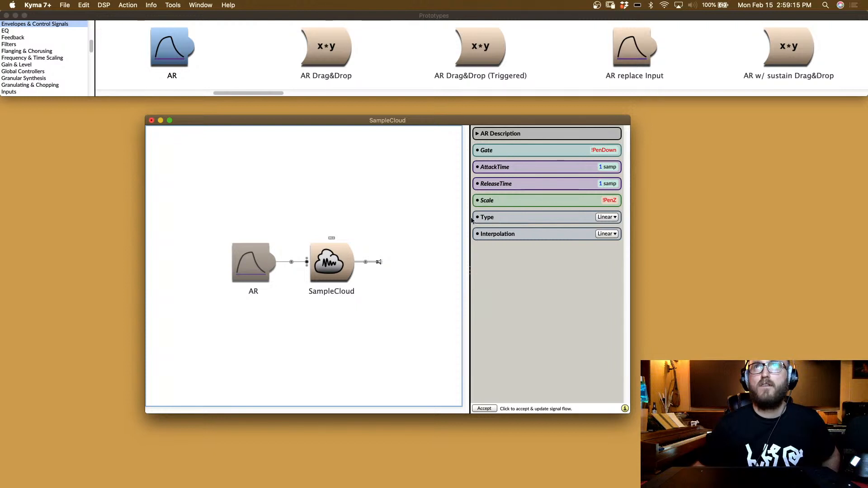
Step: Set the SampleCloud's Frequency to default * !PenY + !PenX
{"action": "left_click", "coordinate": [330, 262]}
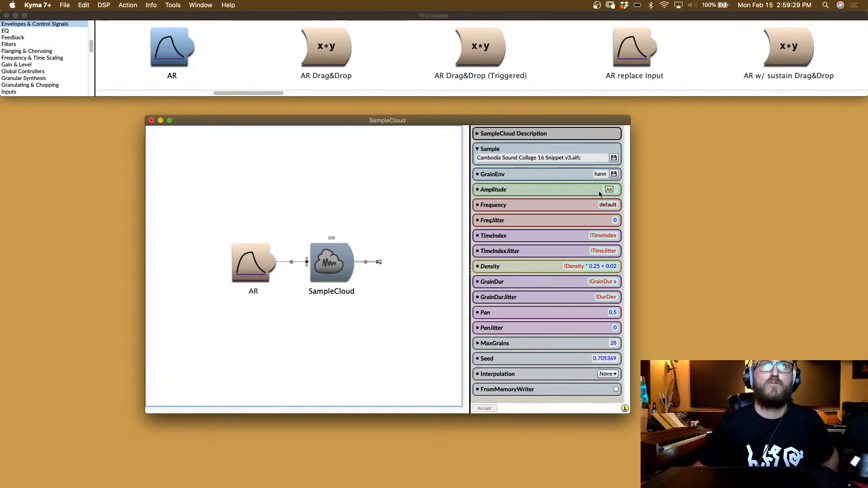
{"action": "left_click", "coordinate": [618, 205]}
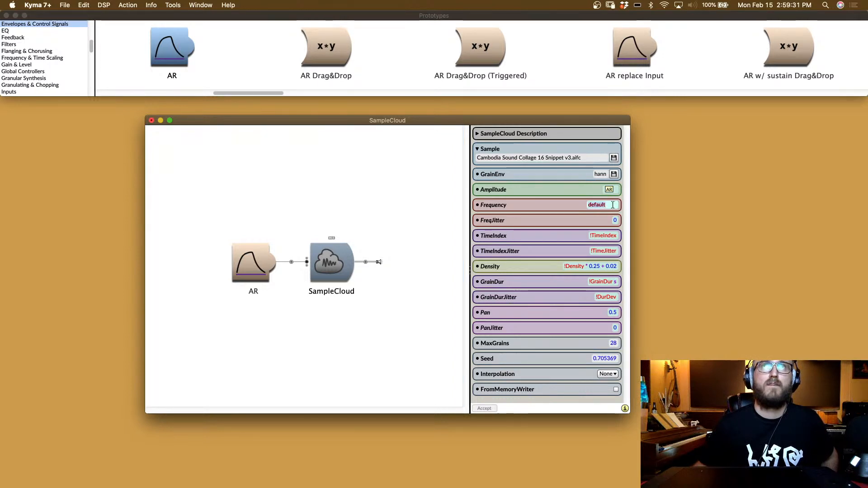
{"action": "type", "text": "*"}
{"action": "key", "text": "Return"}
{"action": "type", "text": "!Pe"}
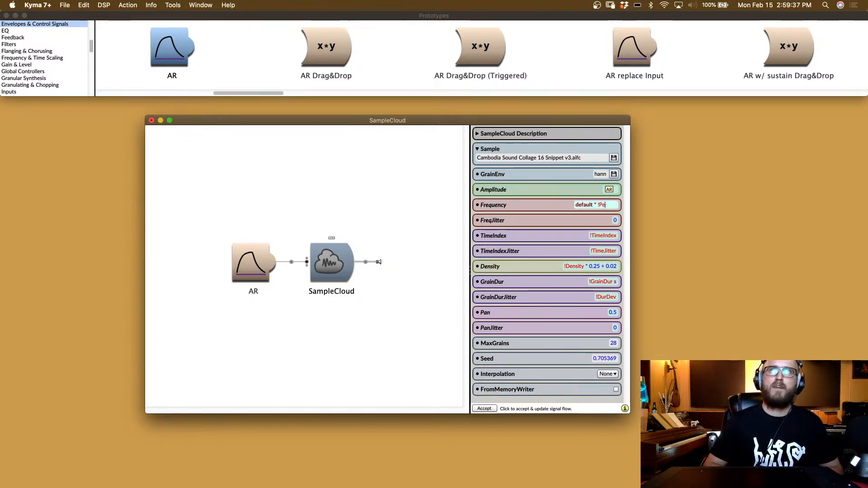
{"action": "type", "text": "nY"}
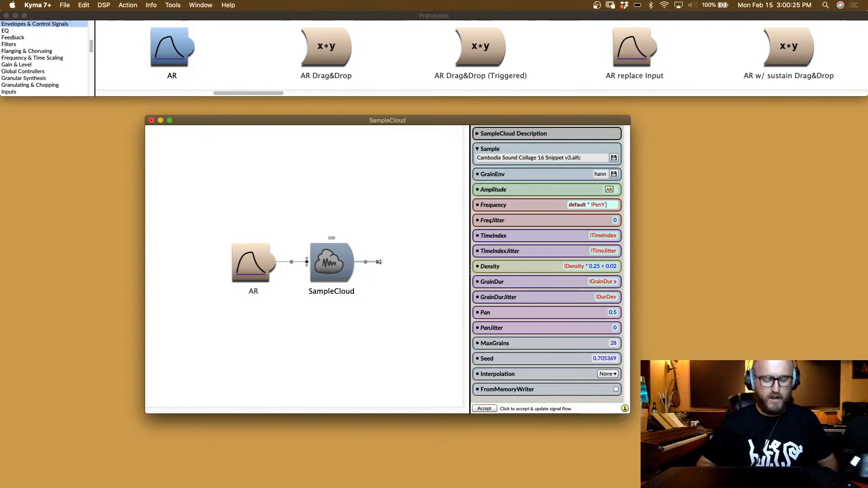
{"action": "type", "text": "+"}
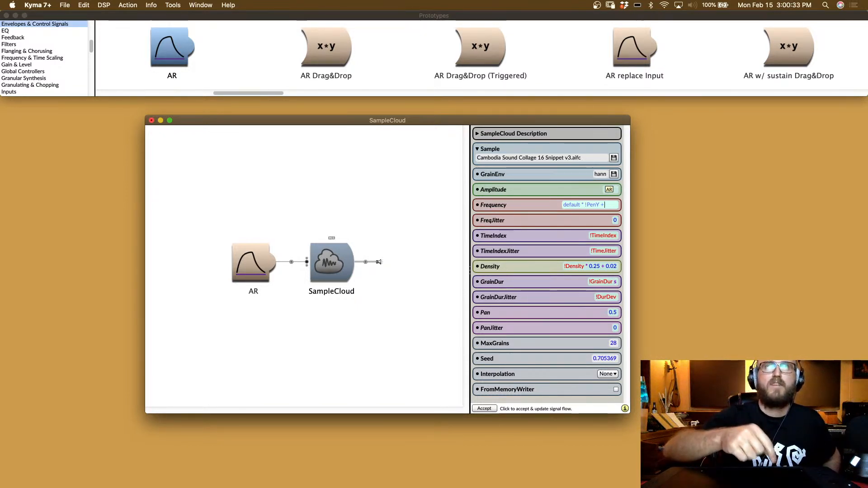
{"action": "type", "text": "!"}
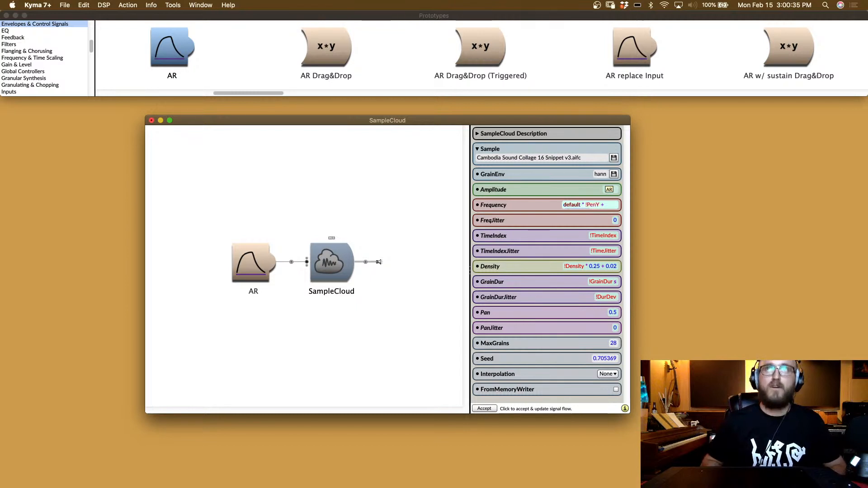
{"action": "type", "text": "PenZ"}
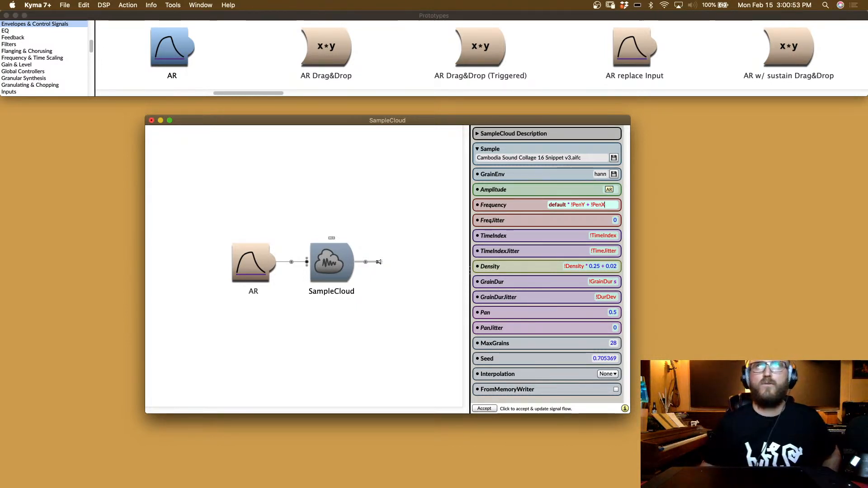
Step: Play the SampleCloud to test the pen-controlled frequency, and close its control surface
{"action": "left_click", "coordinate": [338, 266]}
{"action": "key", "text": "super+p"}
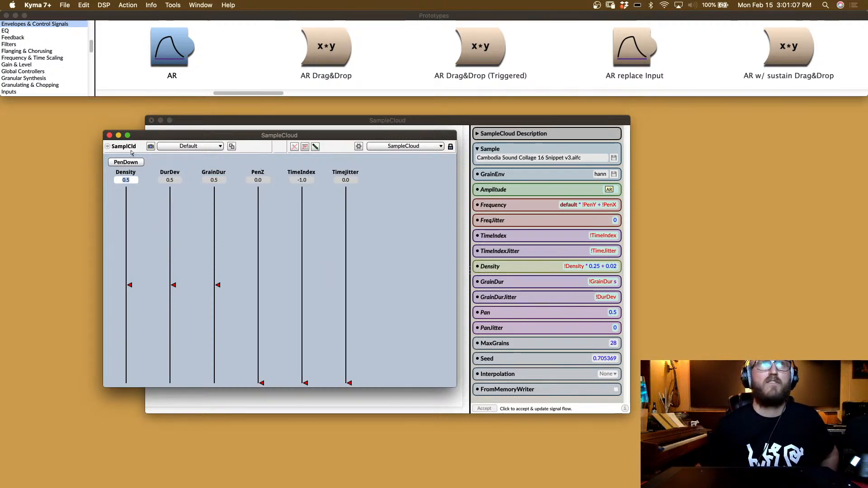
{"action": "left_click", "coordinate": [109, 135]}
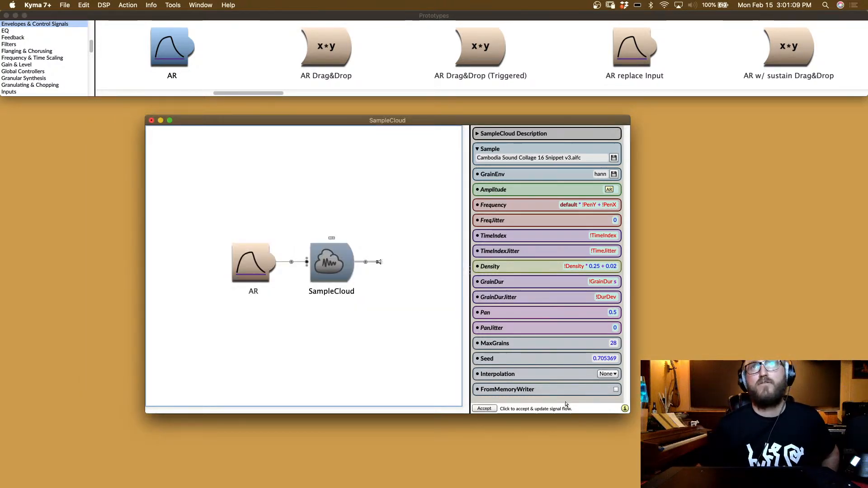
Step: Set the SampleCloud's Interpolation to Linear, accept the change, and play the sound to test it with the pen
{"action": "mouse_move", "coordinate": [497, 377]}
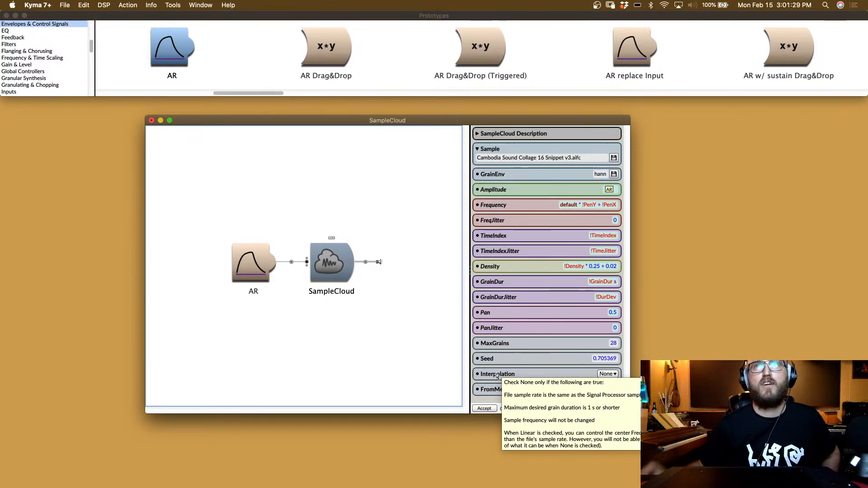
{"action": "left_click", "coordinate": [608, 373]}
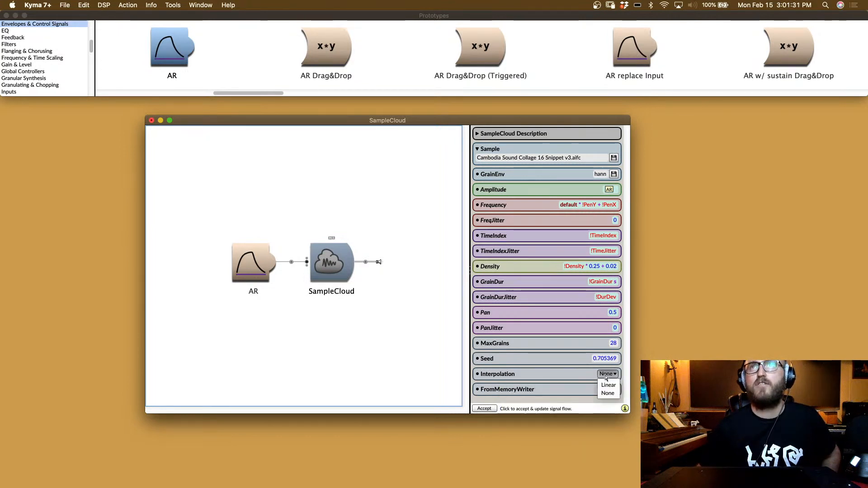
{"action": "left_click", "coordinate": [607, 385]}
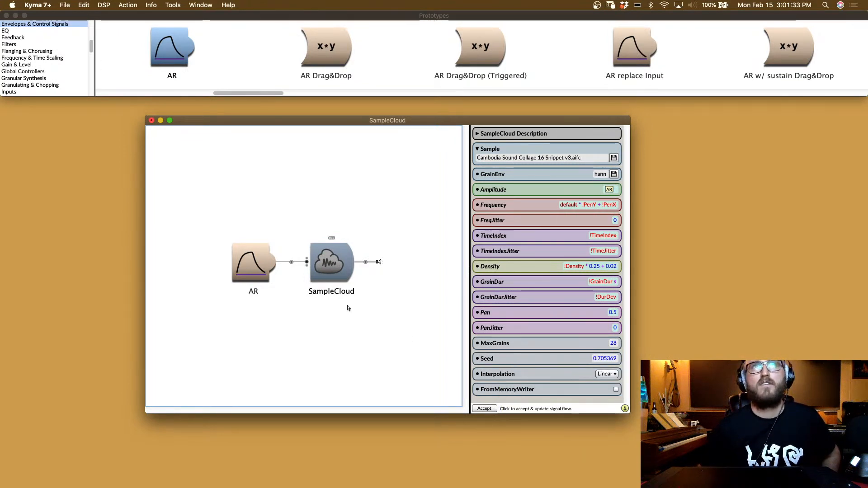
{"action": "left_click", "coordinate": [485, 409]}
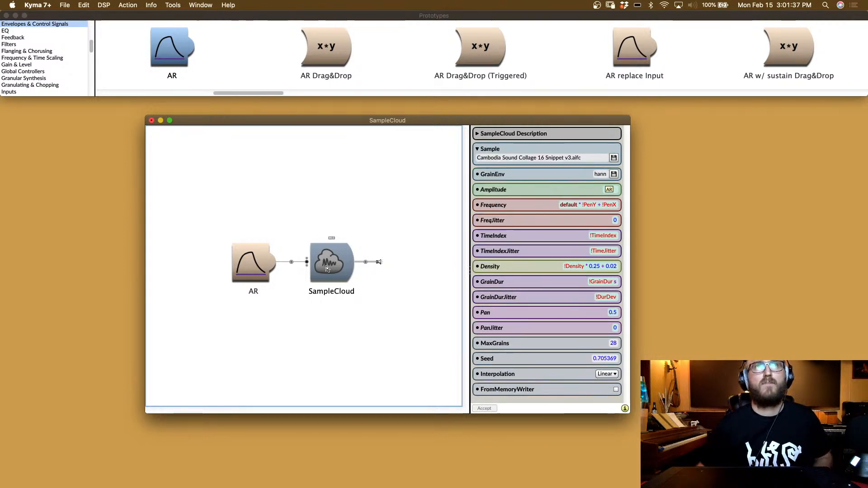
{"action": "key", "text": "ctrl+space"}
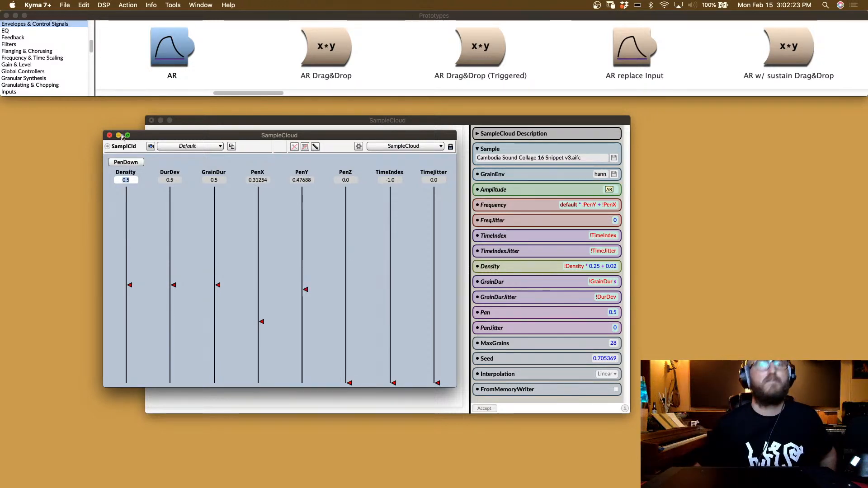
{"action": "left_click", "coordinate": [109, 135]}
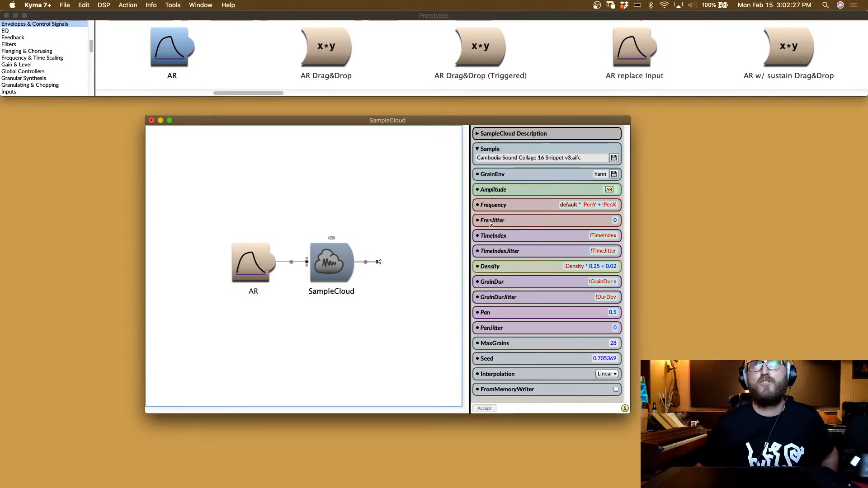
Step: Set the SampleCloud's FreqJitter to !PenTiltX and play the sound to test it
{"action": "left_click", "coordinate": [617, 221]}
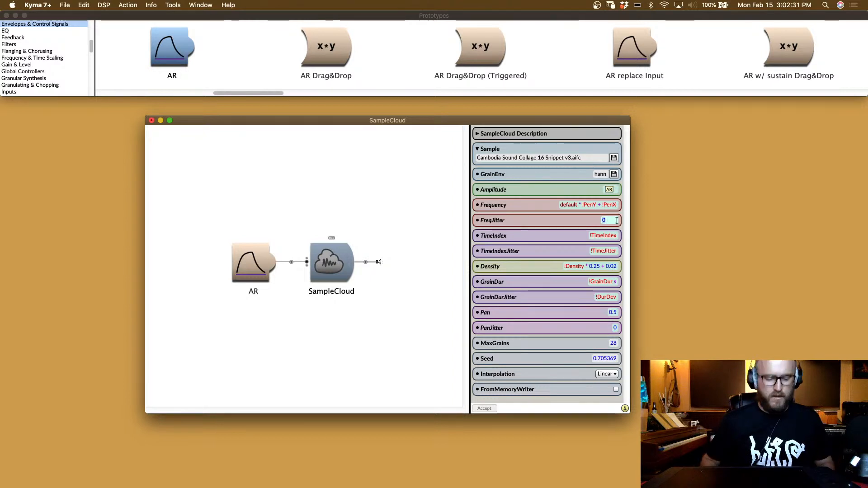
{"action": "type", "text": "!FreqJitter"}
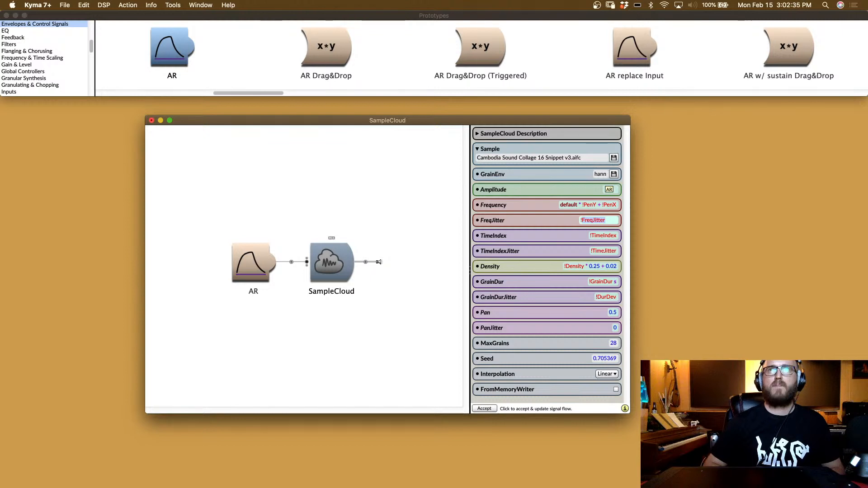
{"action": "type", "text": "Angle"}
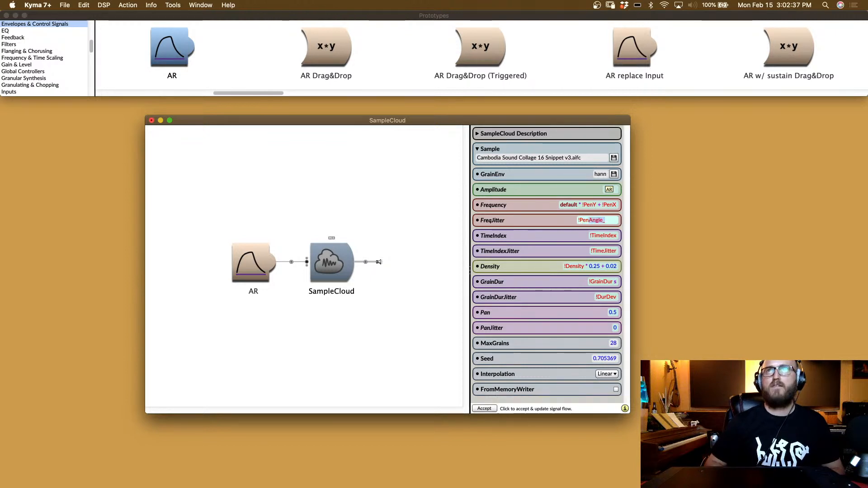
{"action": "type", "text": "ilt"}
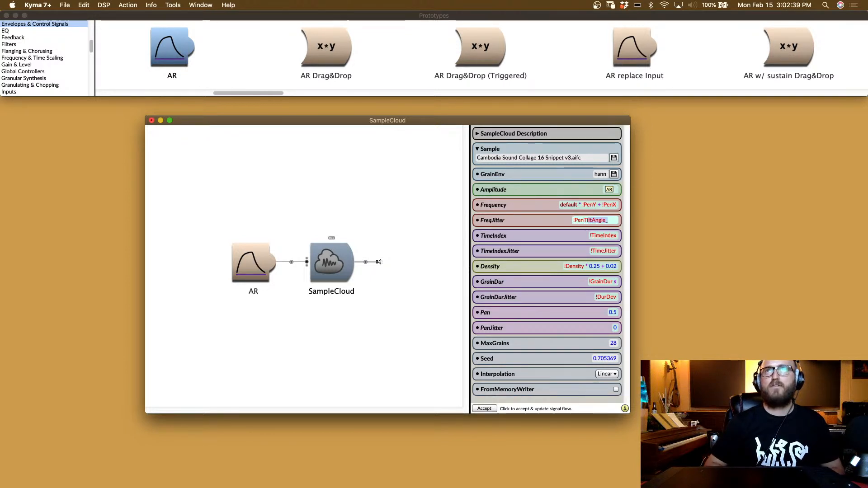
{"action": "type", "text": "X"}
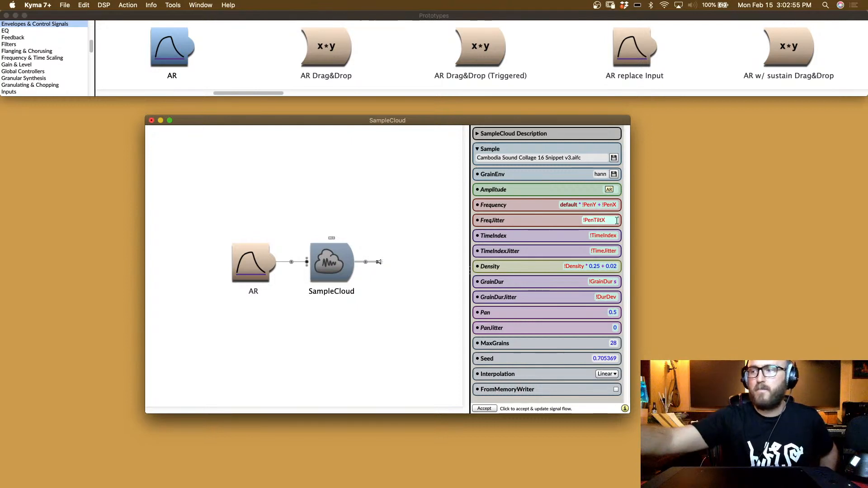
{"action": "left_click", "coordinate": [340, 257]}
{"action": "key", "text": "space"}
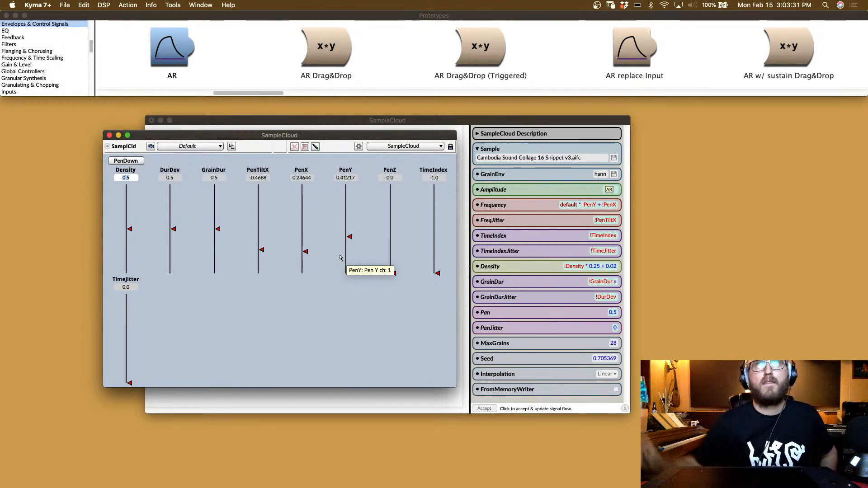
Step: Change the SampleCloud's FreqJitter to !PenTiltX abs and bring its control surface back in front
{"action": "left_click", "coordinate": [475, 232]}
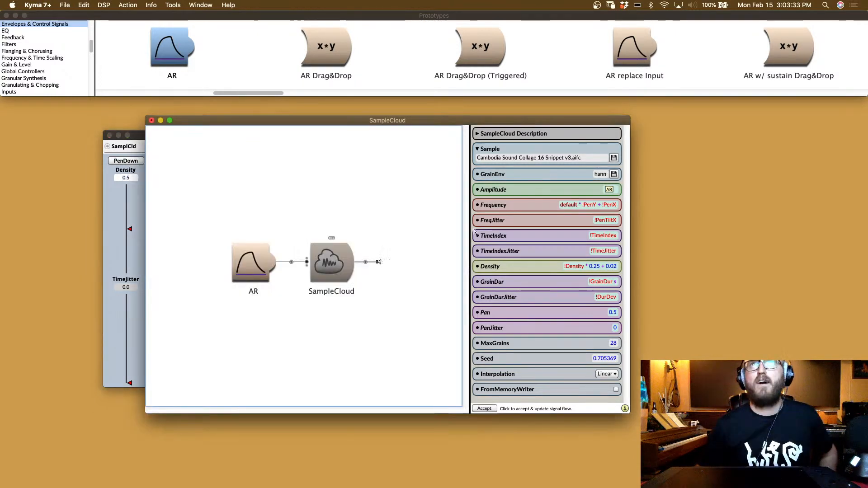
{"action": "mouse_move", "coordinate": [494, 222]}
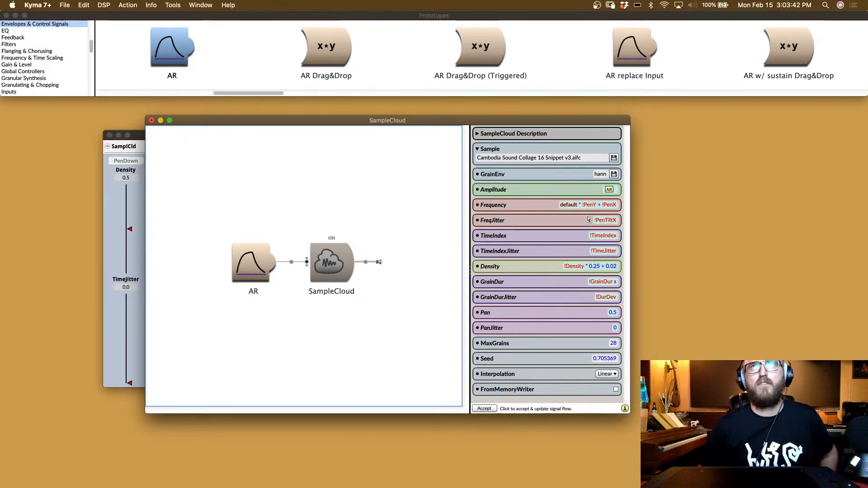
{"action": "left_click", "coordinate": [614, 220]}
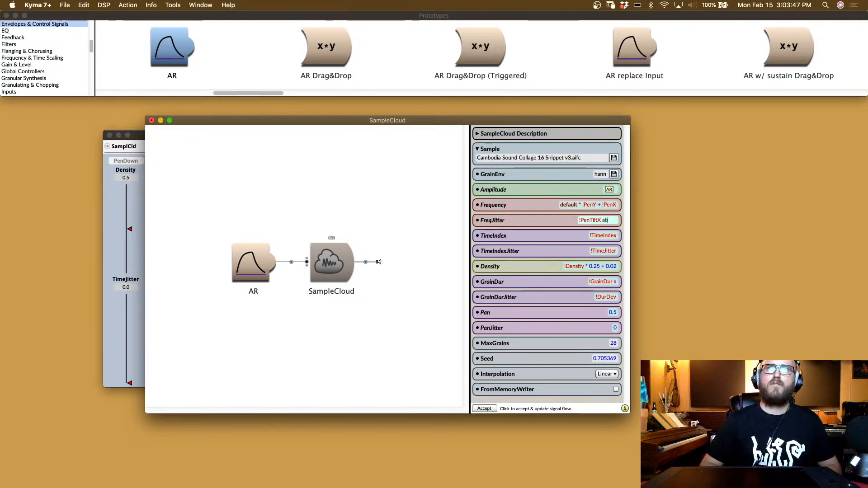
{"action": "type", "text": "abs"}
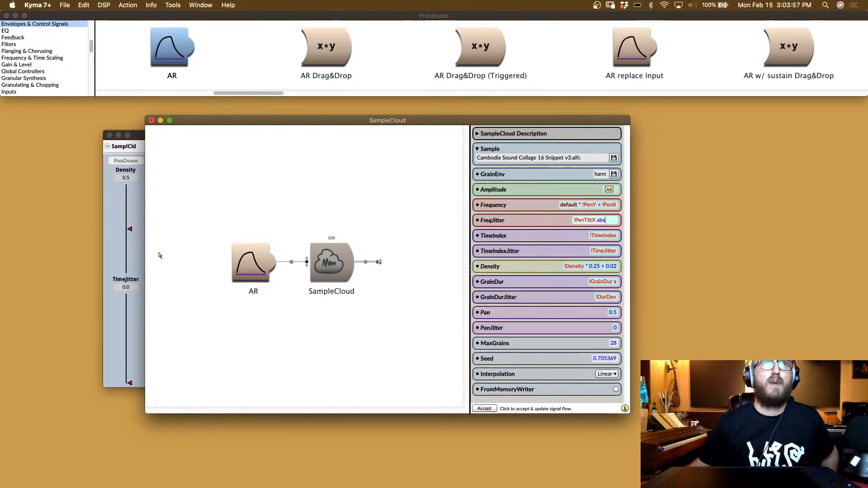
{"action": "key", "text": "super+p"}
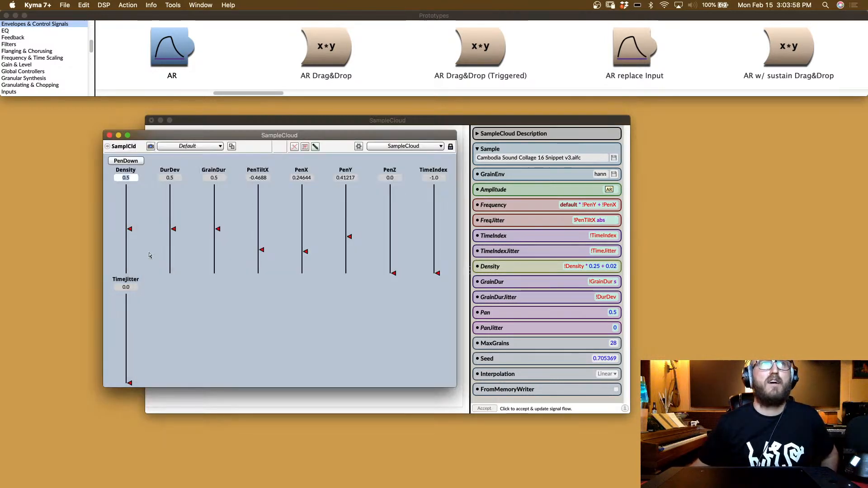
Step: Change the PenTiltX fader's range to a minimum of 0 and a maximum of 1
{"action": "right_click", "coordinate": [256, 227]}
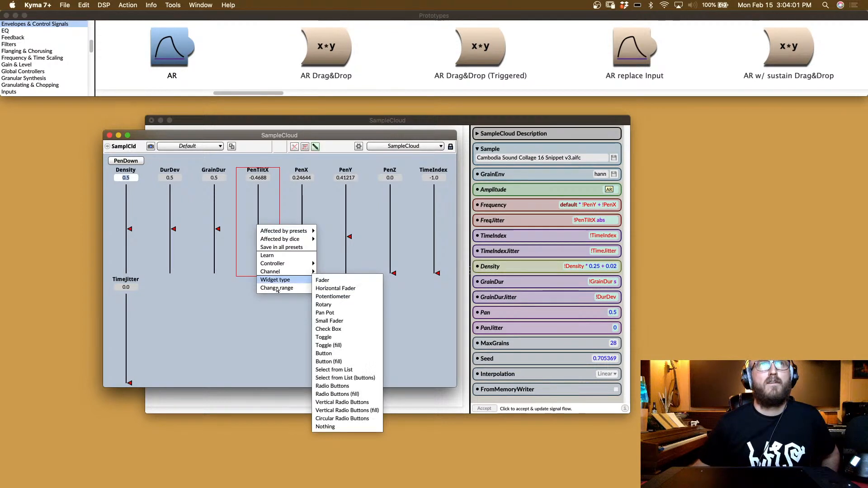
{"action": "left_click", "coordinate": [277, 289]}
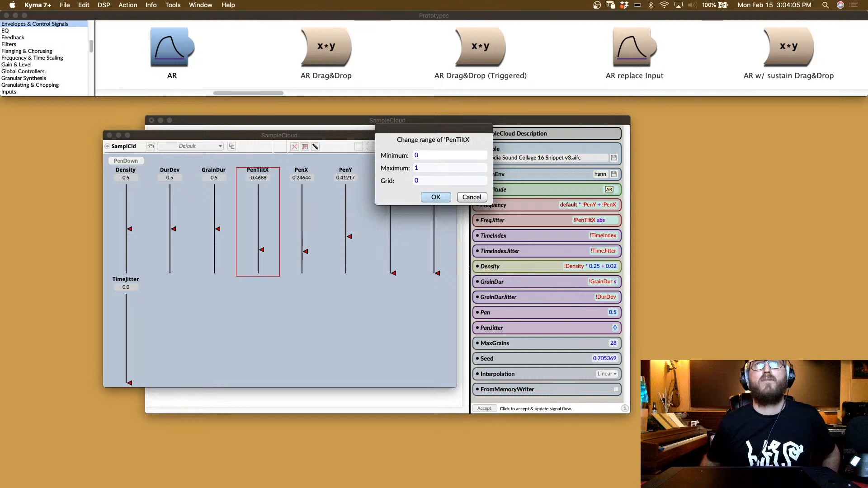
{"action": "key", "text": "Return"}
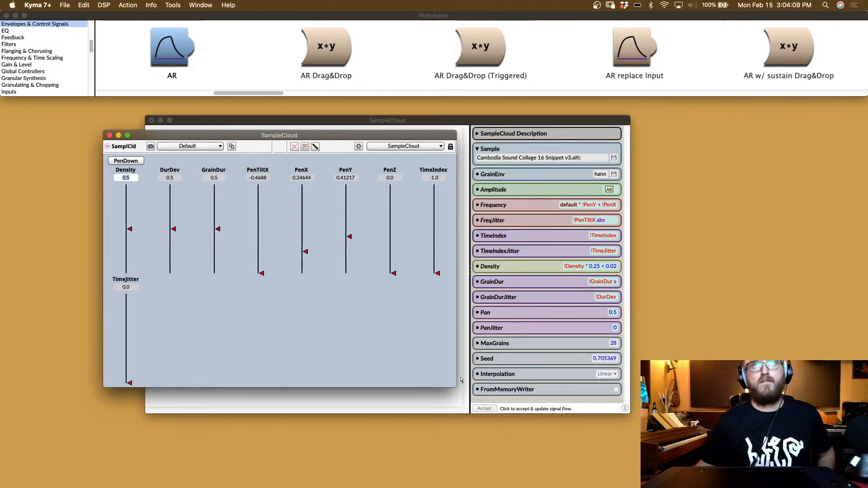
Step: Play the SampleCloud to test the tilt-controlled frequency jitter, and close its control surface
{"action": "left_click", "coordinate": [456, 398]}
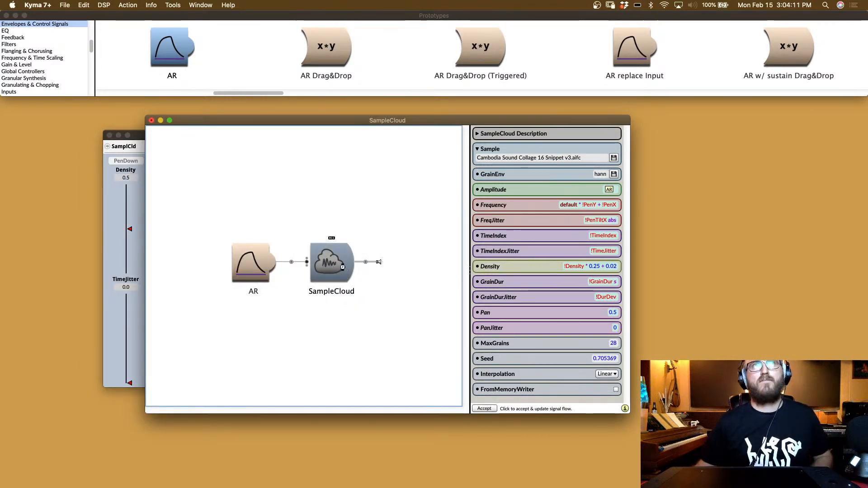
{"action": "key", "text": "space"}
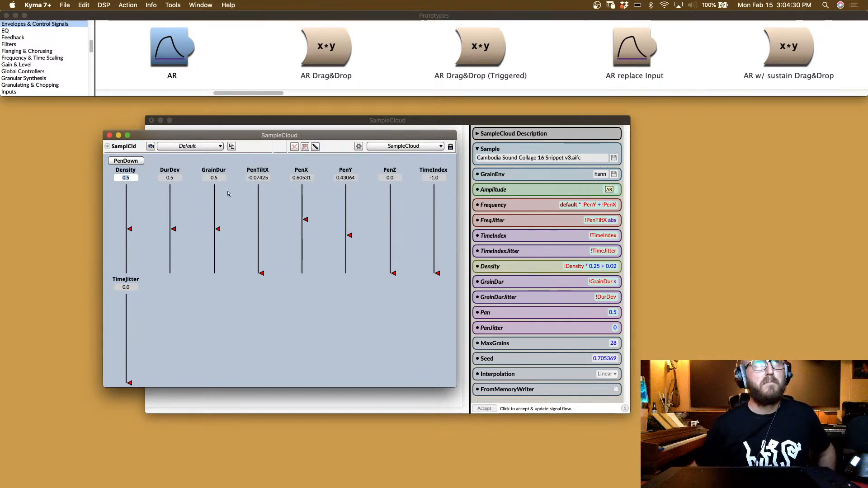
{"action": "key", "text": "super+w"}
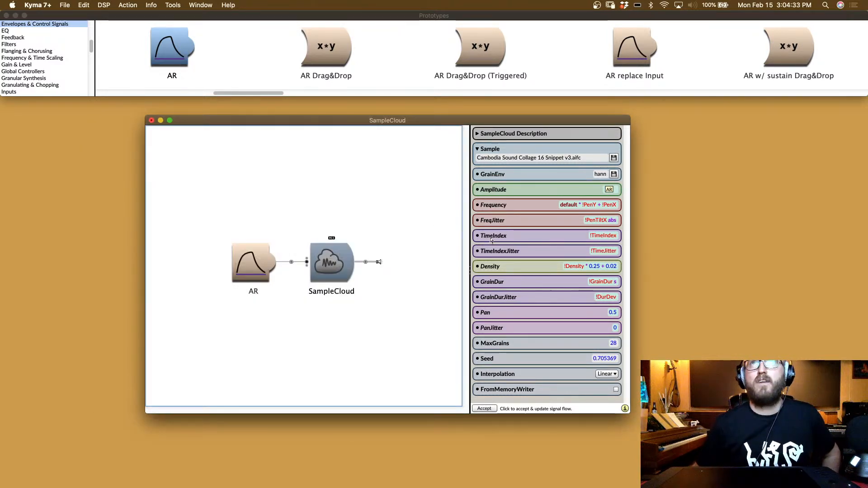
Step: Open the file information of the SampleCloud's sample to check its duration, and close it again
{"action": "mouse_move", "coordinate": [491, 240]}
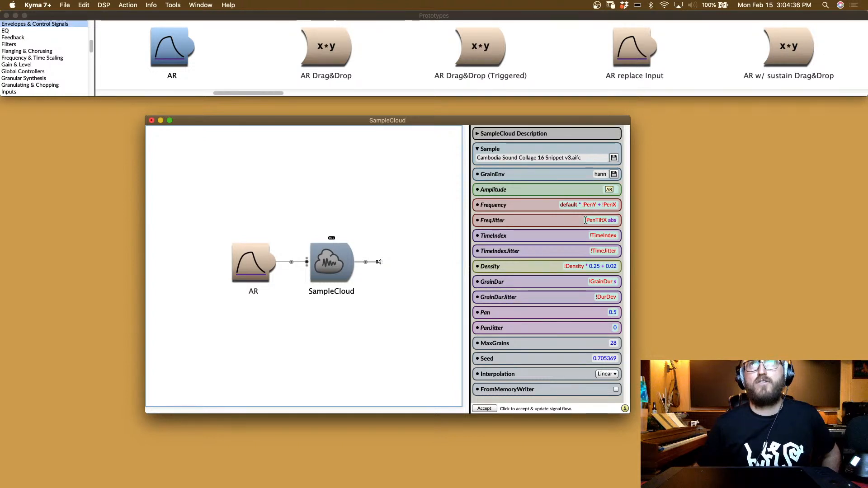
{"action": "left_click", "coordinate": [614, 160]}
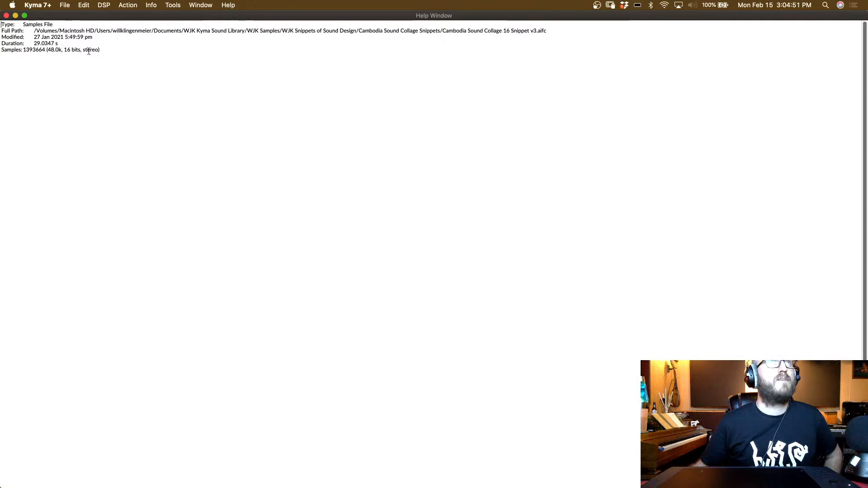
{"action": "left_click", "coordinate": [7, 16]}
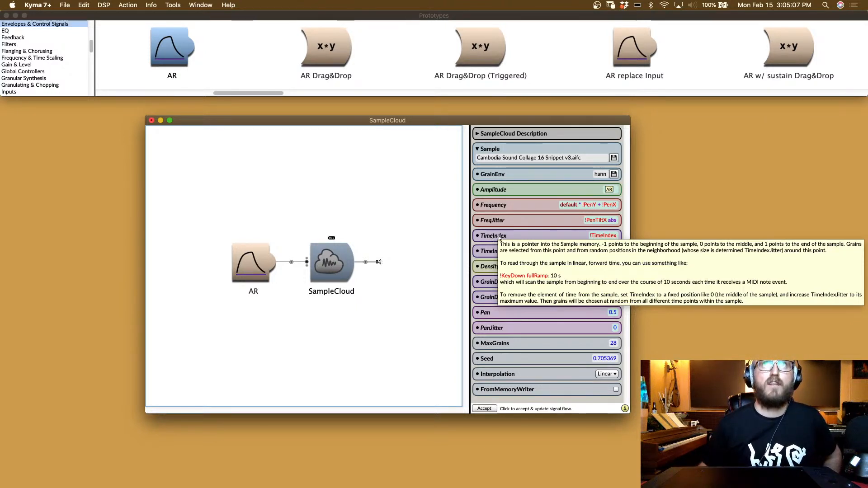
Step: Set the SampleCloud's TimeIndex to !PenX * 2 - 1
{"action": "left_click", "coordinate": [602, 236]}
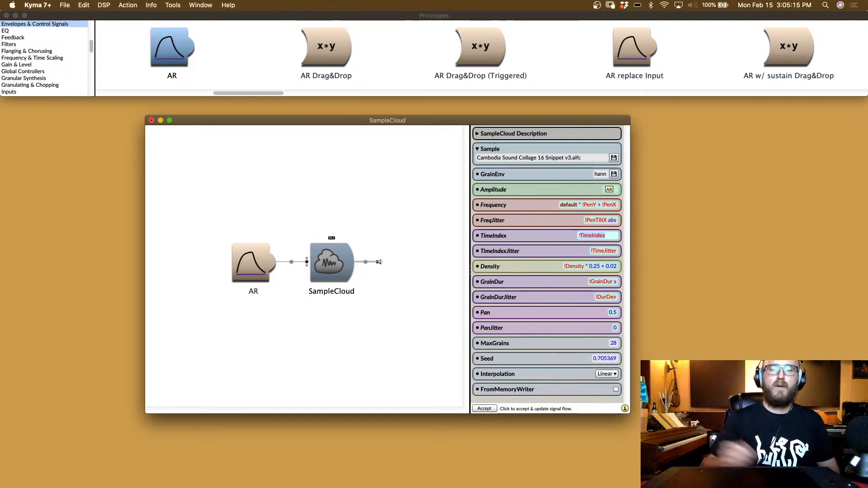
{"action": "type", "text": "!P"}
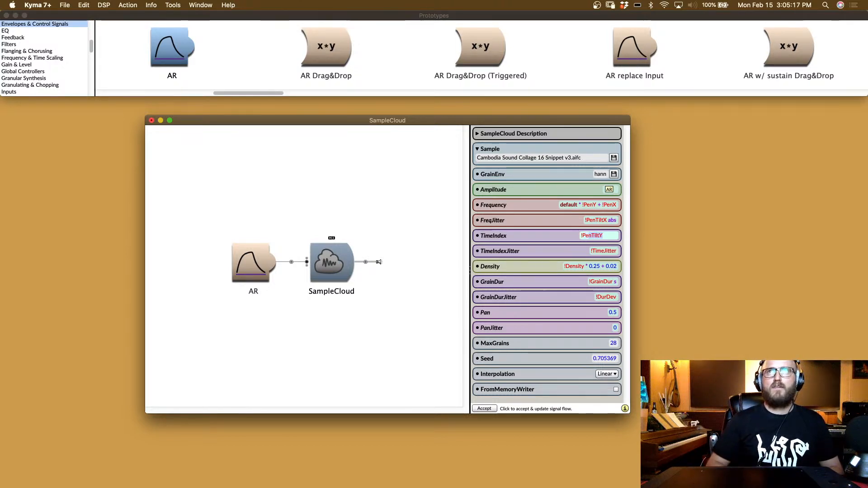
{"action": "type", "text": "enX"}
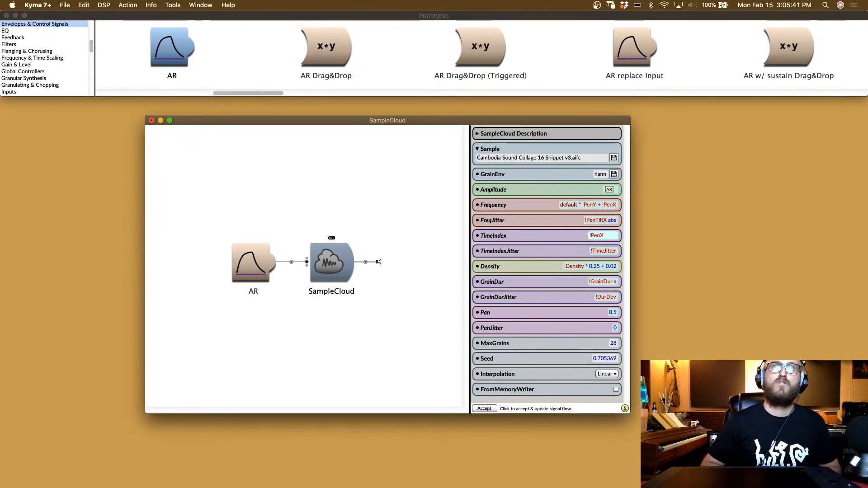
{"action": "type", "text": "* 2"}
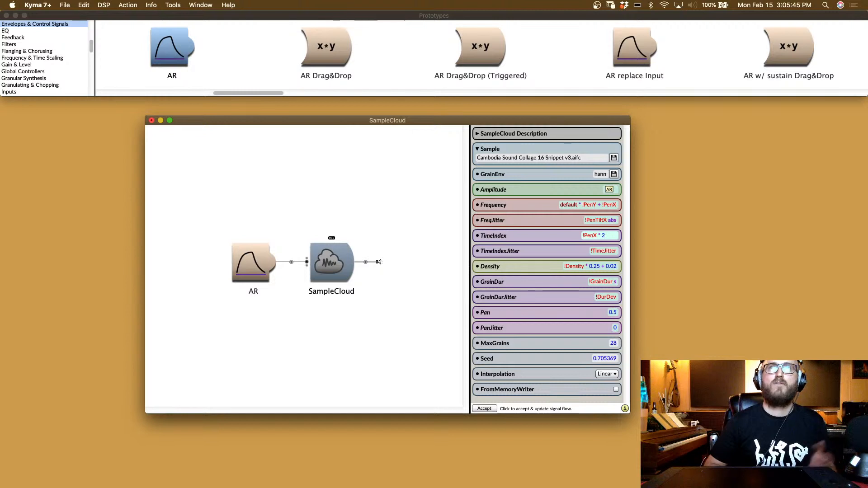
{"action": "key", "text": "Return"}
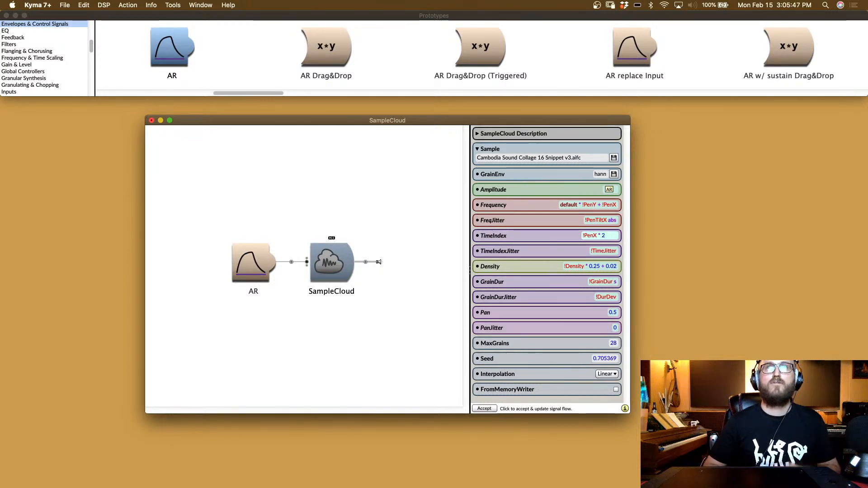
{"action": "type", "text": "-"}
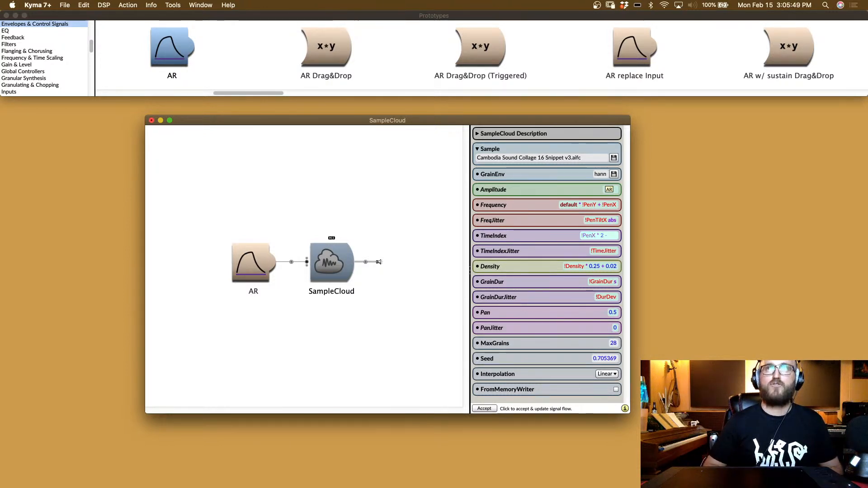
{"action": "type", "text": " 1"}
{"action": "key", "text": "Return"}
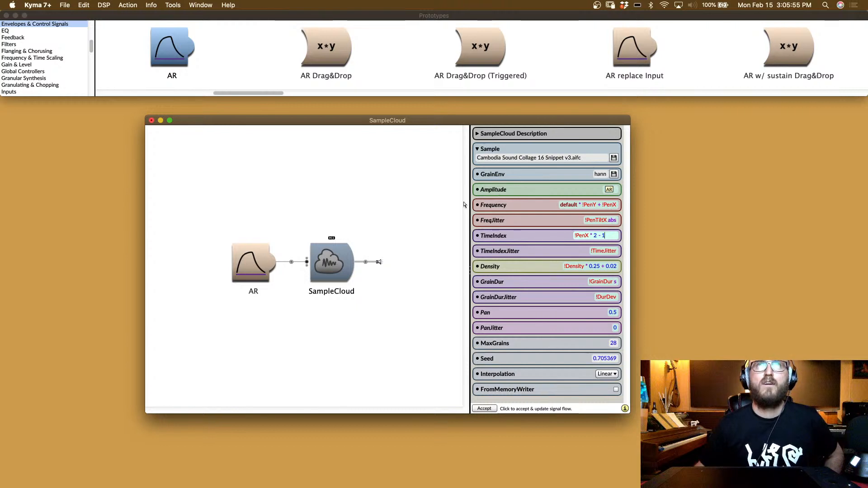
Step: Play the SampleCloud to test the pen-controlled time index, and close its control surface
{"action": "left_click", "coordinate": [333, 262]}
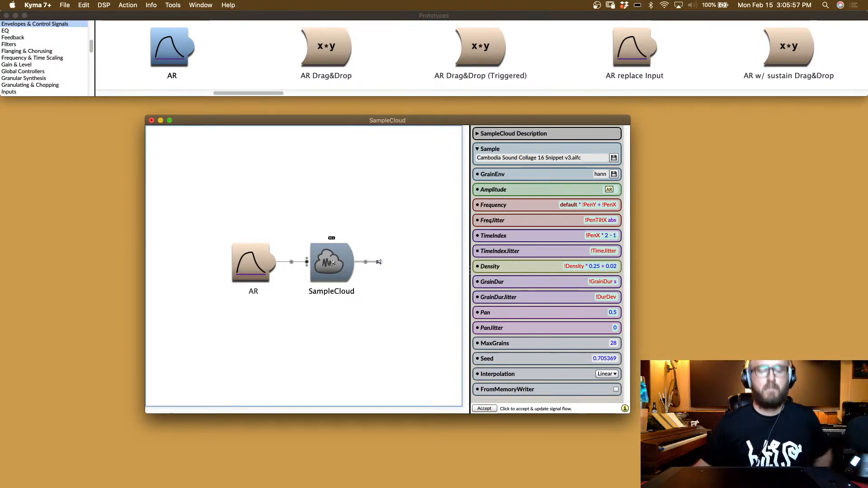
{"action": "key", "text": "ctrl+space"}
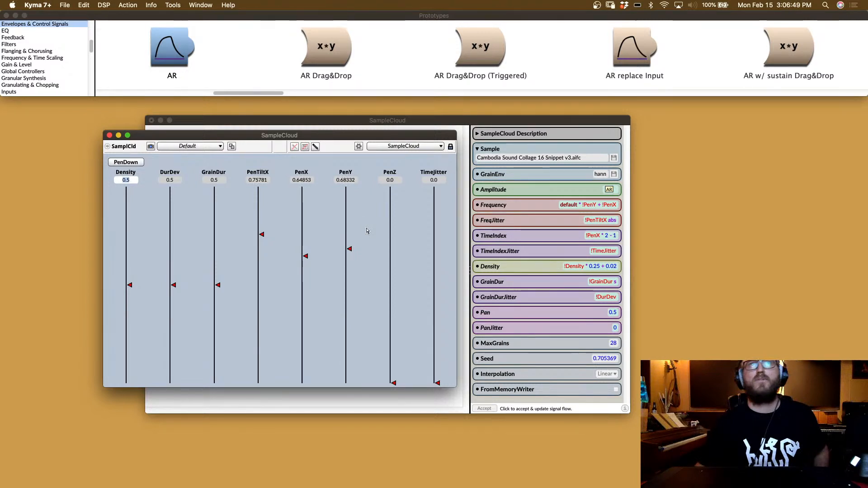
{"action": "left_click", "coordinate": [109, 136]}
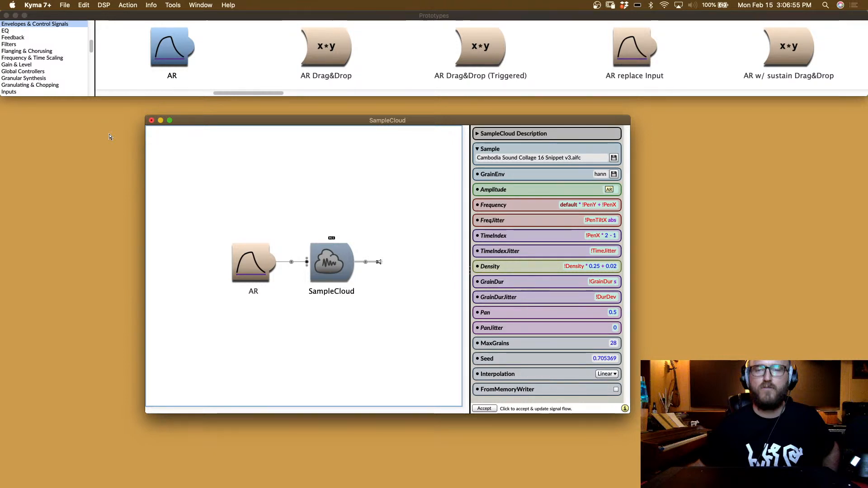
Step: Set the SampleCloud's TimeIndexJitter to !PenTiltX abs
{"action": "mouse_move", "coordinate": [492, 254]}
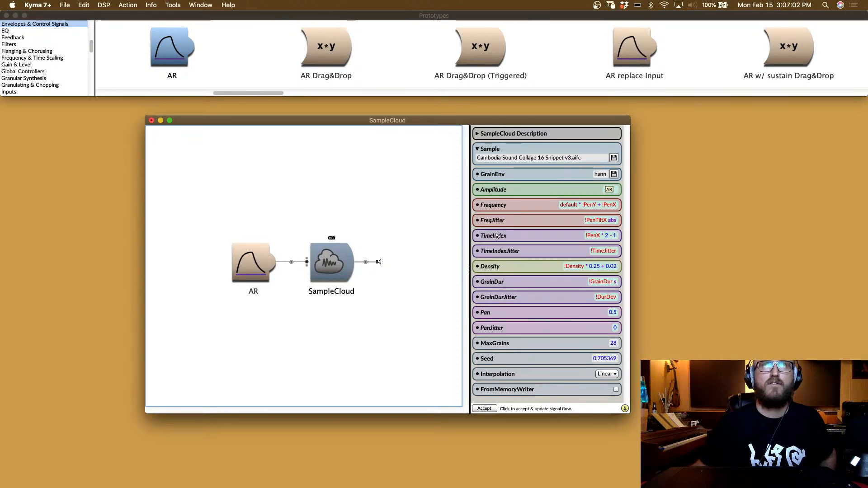
{"action": "mouse_move", "coordinate": [496, 236]}
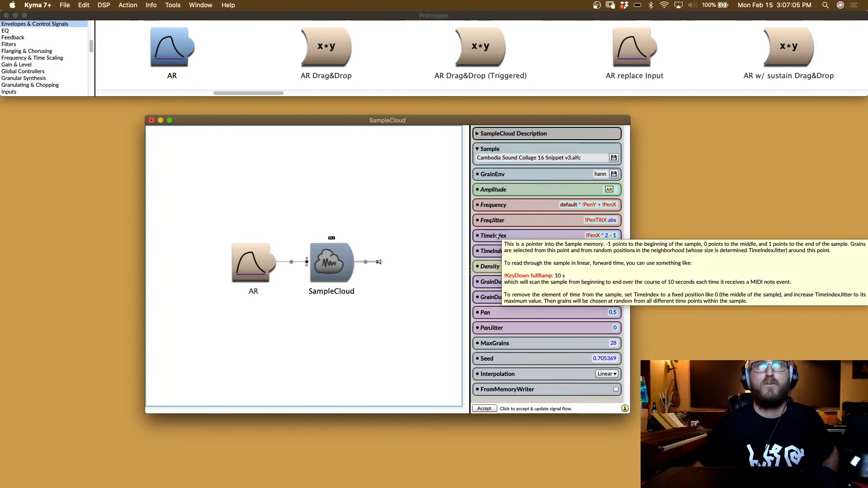
{"action": "left_click", "coordinate": [601, 251]}
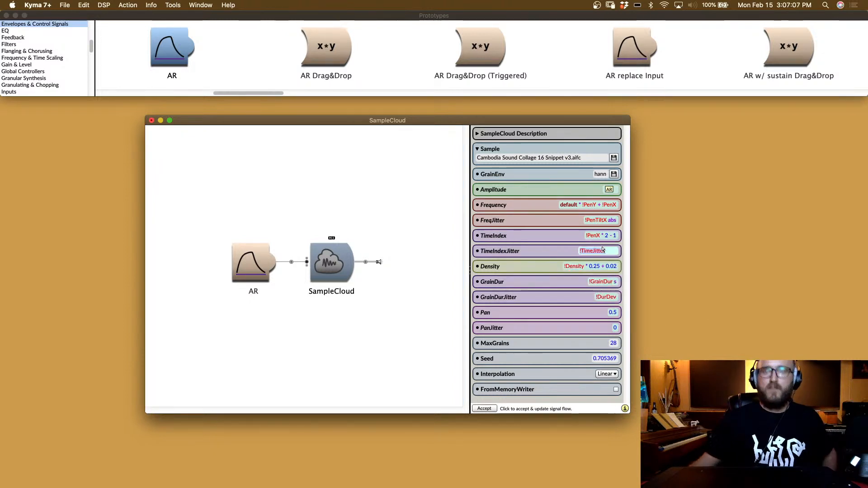
{"action": "type", "text": "!TimeIndexJitter"}
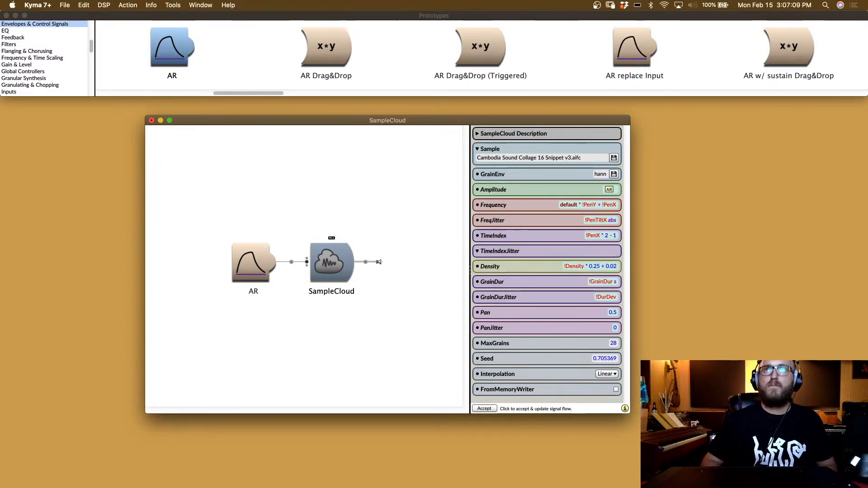
{"action": "key", "text": "Return"}
{"action": "key", "text": "Return"}
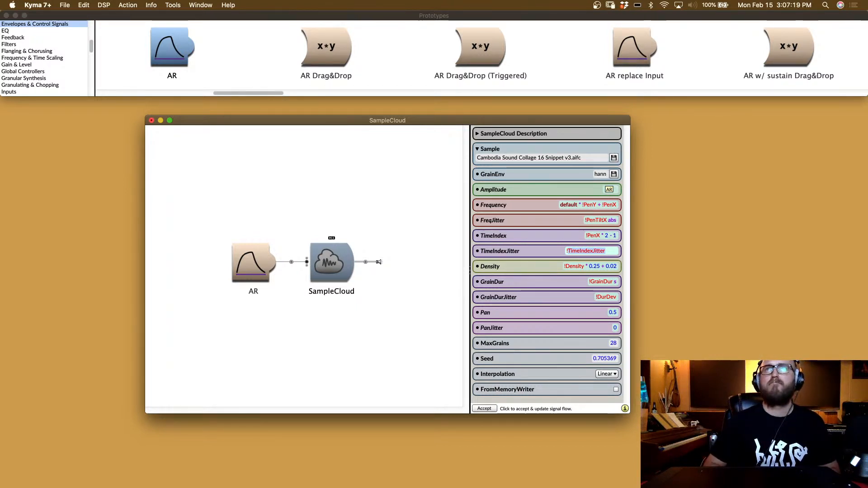
{"action": "type", "text": "!PenX"}
{"action": "key", "text": "BackSpace"}
{"action": "type", "text": "Y"}
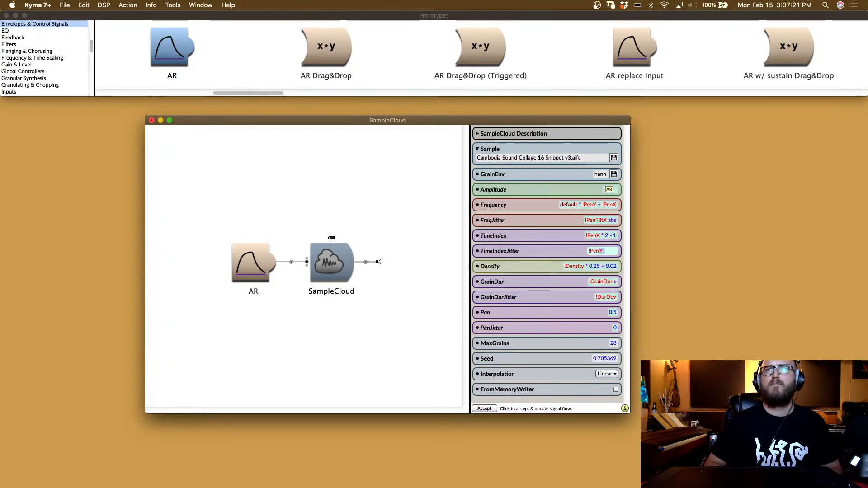
{"action": "key", "text": "BackSpace"}
{"action": "type", "text": "TiltAngle"}
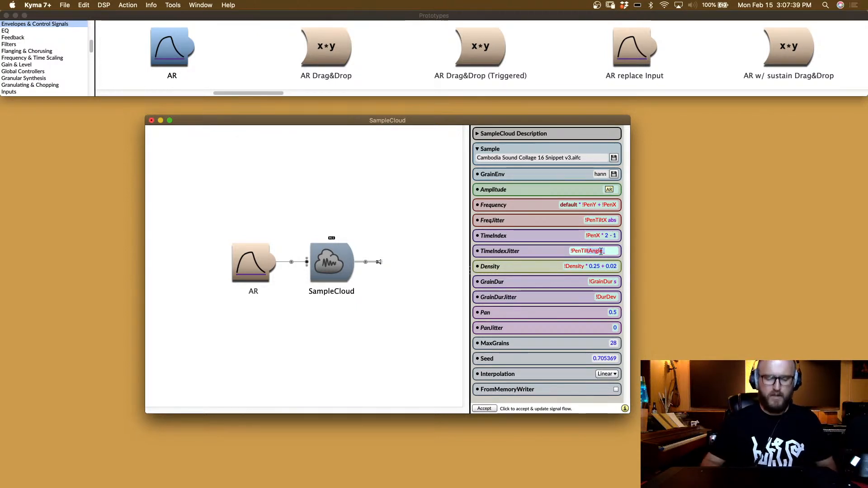
{"action": "key", "text": "BackSpace"}
{"action": "key", "text": "BackSpace"}
{"action": "key", "text": "BackSpace"}
{"action": "key", "text": "BackSpace"}
{"action": "key", "text": "BackSpace"}
{"action": "type", "text": "X"}
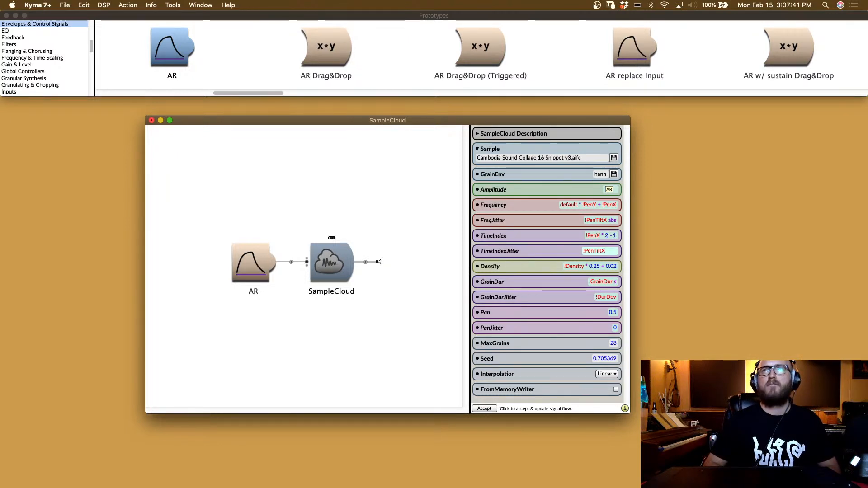
{"action": "type", "text": " abs"}
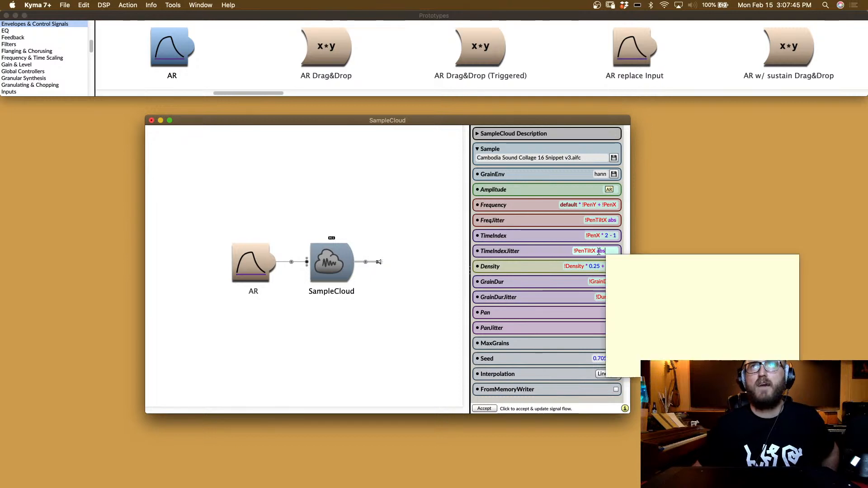
Step: Play the SampleCloud to test the tilt-controlled time index jitter, and bring its editor back in front
{"action": "left_click", "coordinate": [330, 266]}
{"action": "key", "text": "space"}
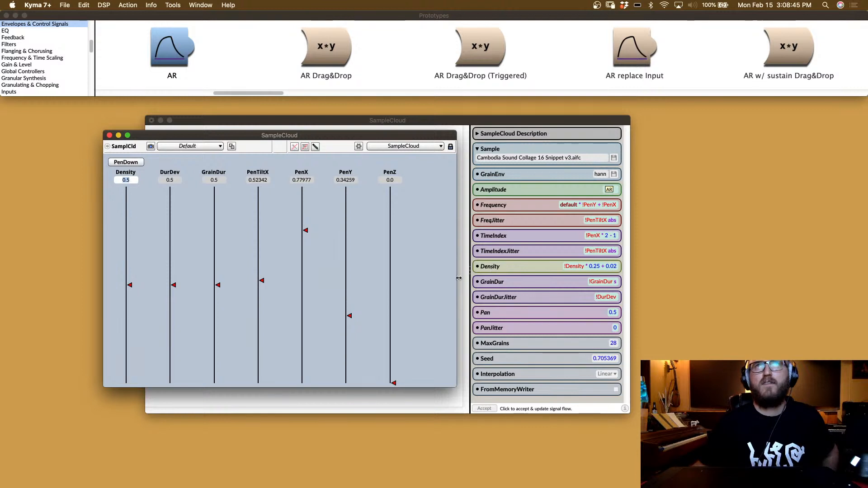
{"action": "left_click", "coordinate": [495, 267]}
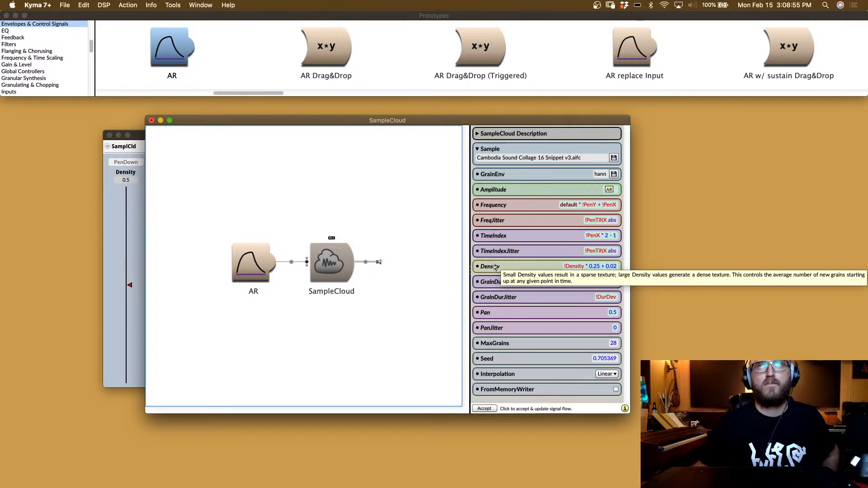
Step: Set the SampleCloud's Density to !PenZ and select the SampleCloud in the signal flow
{"action": "left_click", "coordinate": [567, 266]}
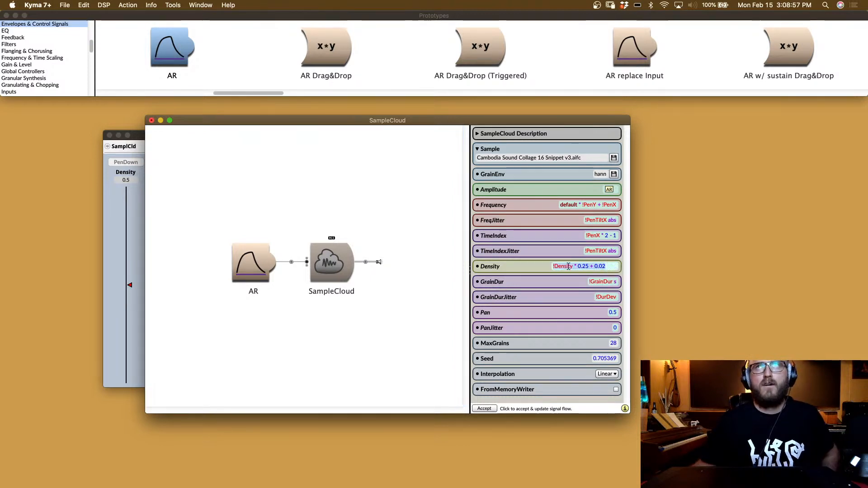
{"action": "type", "text": "!PenTiltX"}
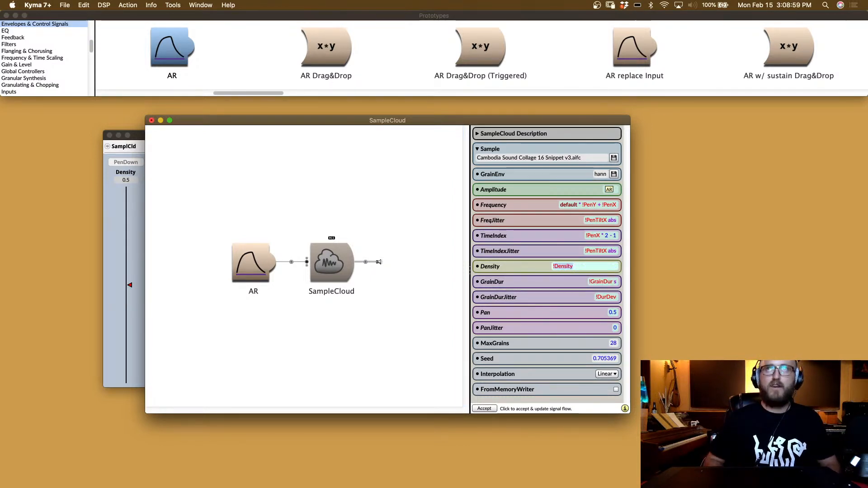
{"action": "key", "text": "BackSpace"}
{"action": "type", "text": "Y"}
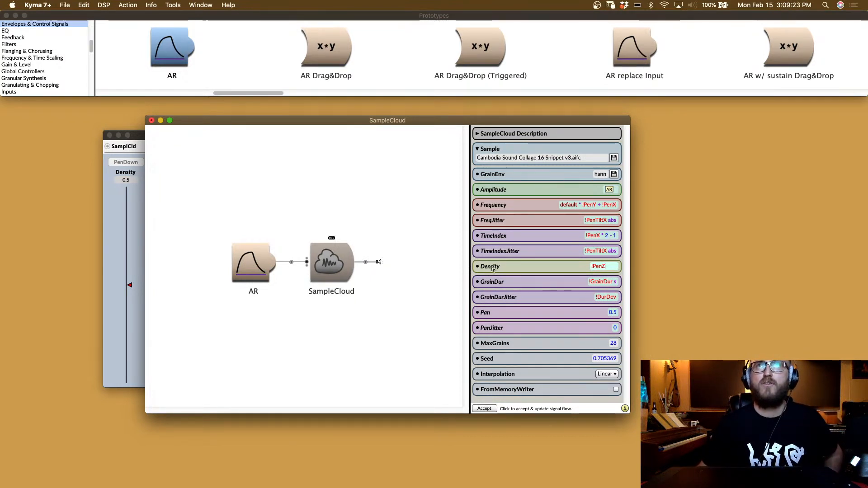
{"action": "mouse_move", "coordinate": [493, 269]}
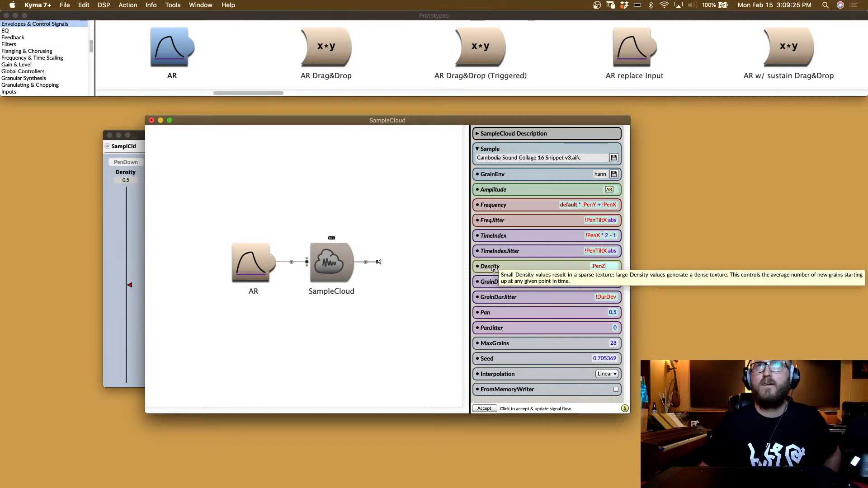
{"action": "left_click", "coordinate": [341, 272]}
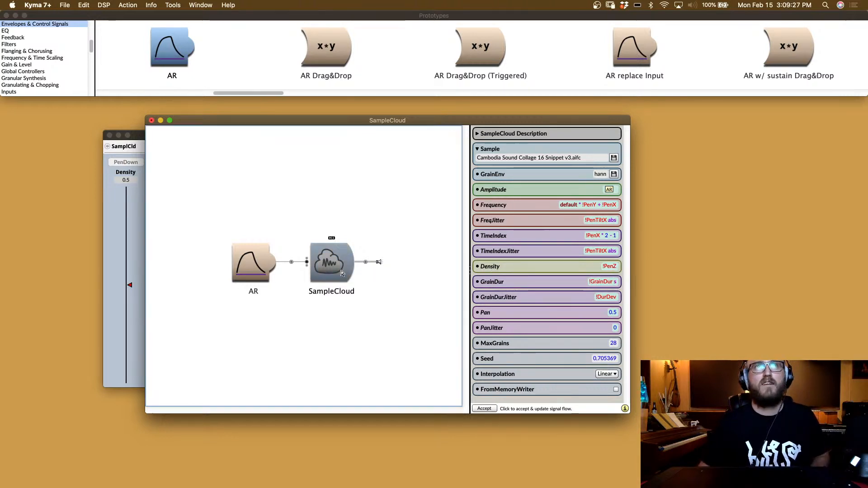
Step: Play the SampleCloud to test the pressure-controlled density, and bring its editor back in front
{"action": "key", "text": "super+p"}
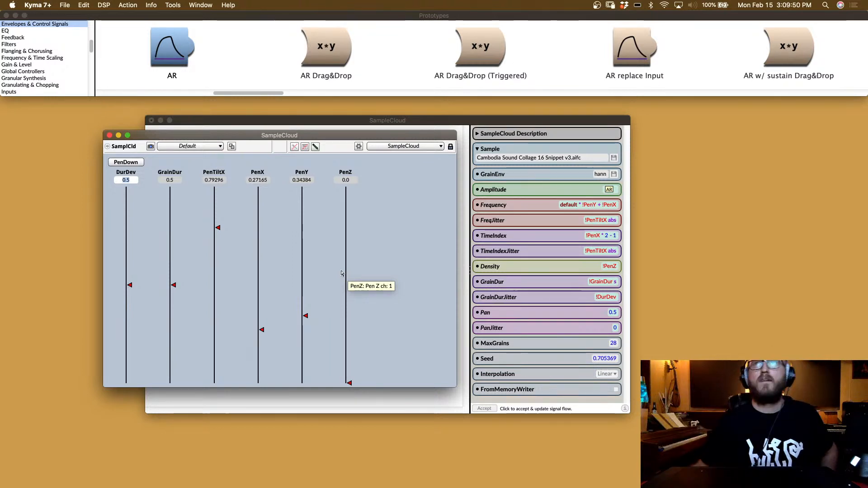
{"action": "left_click", "coordinate": [462, 385]}
{"action": "mouse_move", "coordinate": [496, 283]}
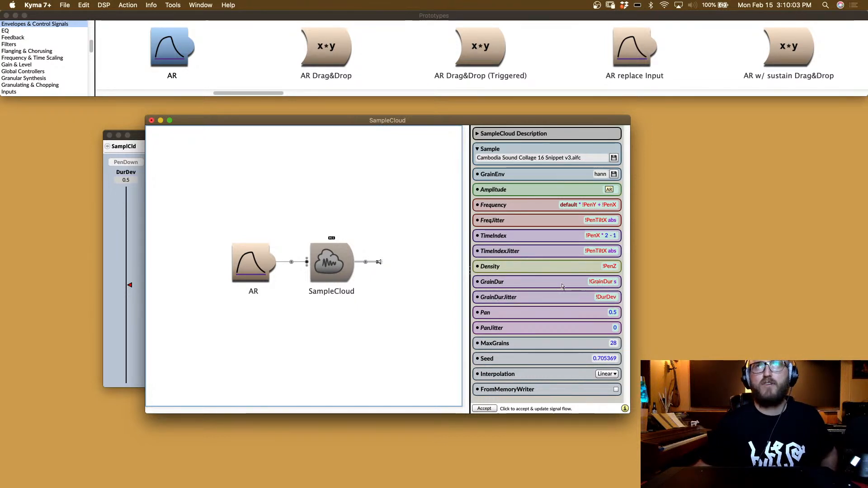
Step: Set the SampleCloud's GrainDur to 1 - !PenY s
{"action": "left_click", "coordinate": [596, 282]}
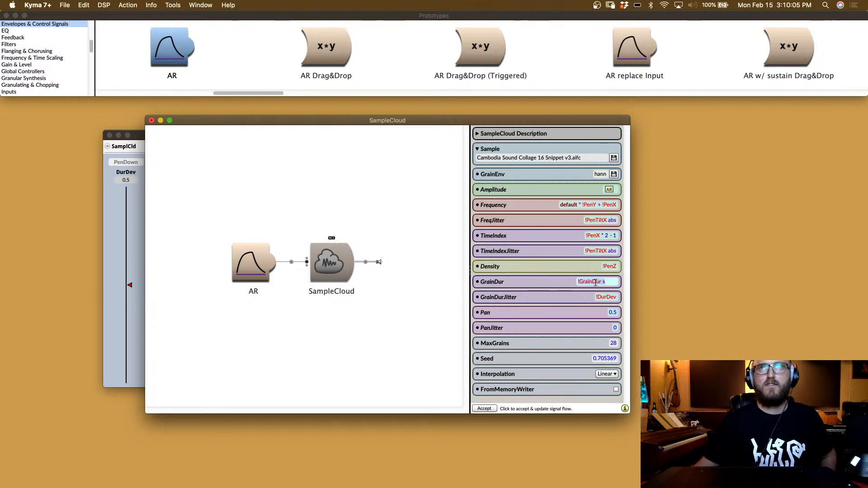
{"action": "type", "text": "1"}
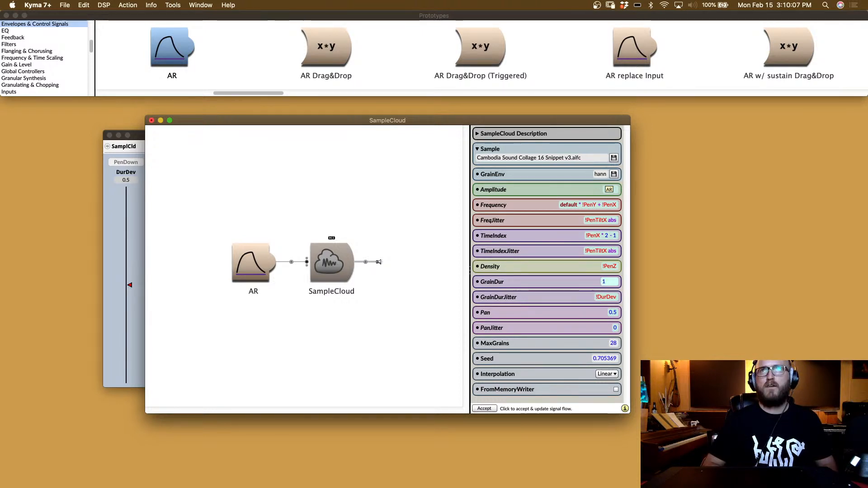
{"action": "type", "text": " - "}
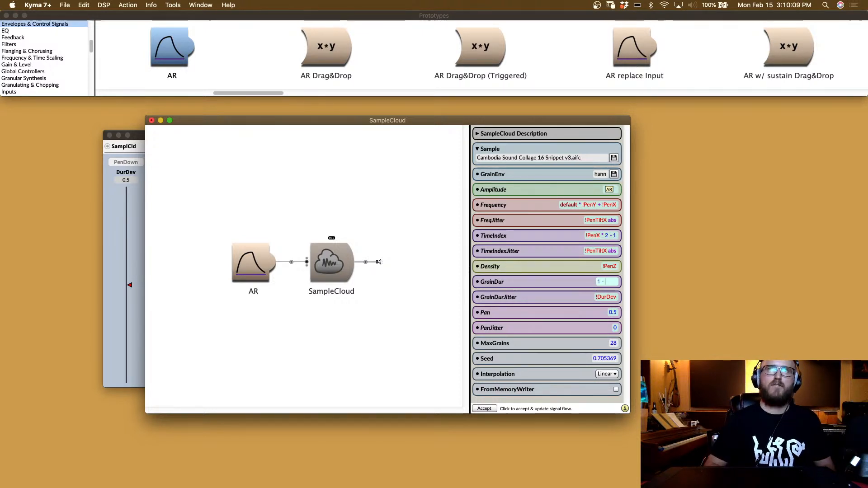
{"action": "type", "text": "!GrainDur"}
{"action": "key", "text": "BackSpace"}
{"action": "key", "text": "BackSpace"}
{"action": "key", "text": "BackSpace"}
{"action": "key", "text": "BackSpace"}
{"action": "key", "text": "BackSpace"}
{"action": "key", "text": "BackSpace"}
{"action": "key", "text": "BackSpace"}
{"action": "key", "text": "BackSpace"}
{"action": "key", "text": "BackSpace"}
{"action": "type", "text": "!Pen"}
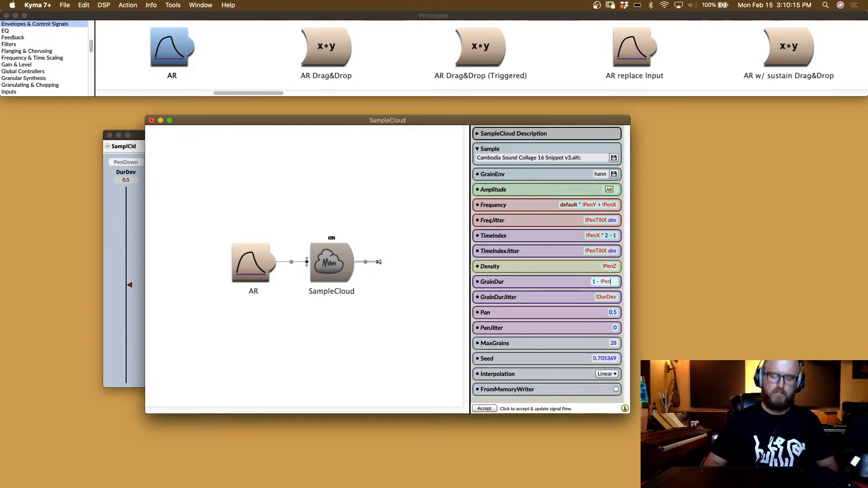
{"action": "type", "text": "Y"}
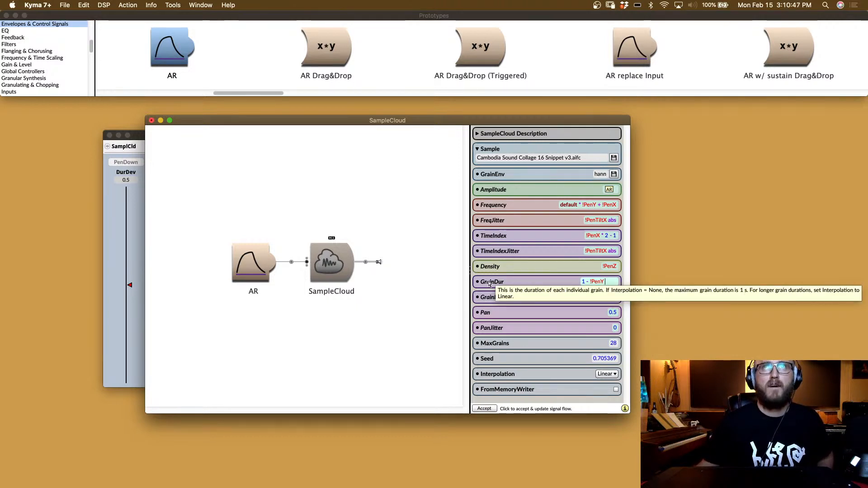
{"action": "type", "text": "s"}
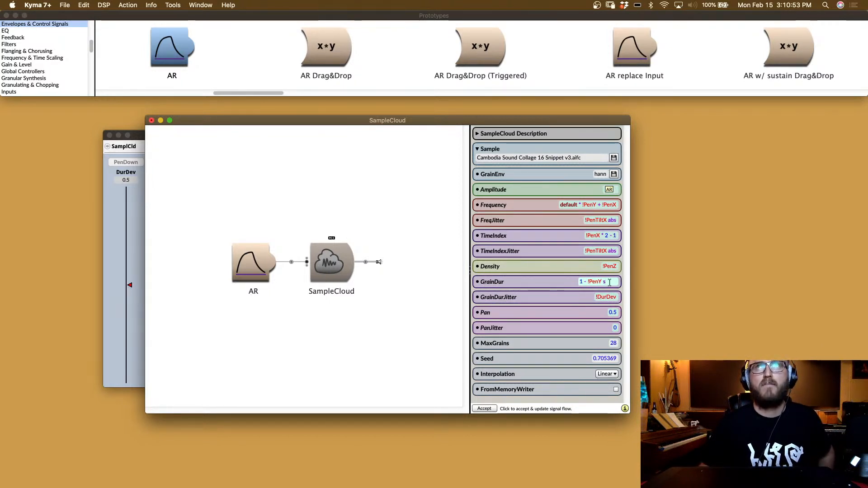
Step: Play the SampleCloud to test the grain duration controlled by the pen's Y position, and bring its editor back in front
{"action": "left_click", "coordinate": [348, 266]}
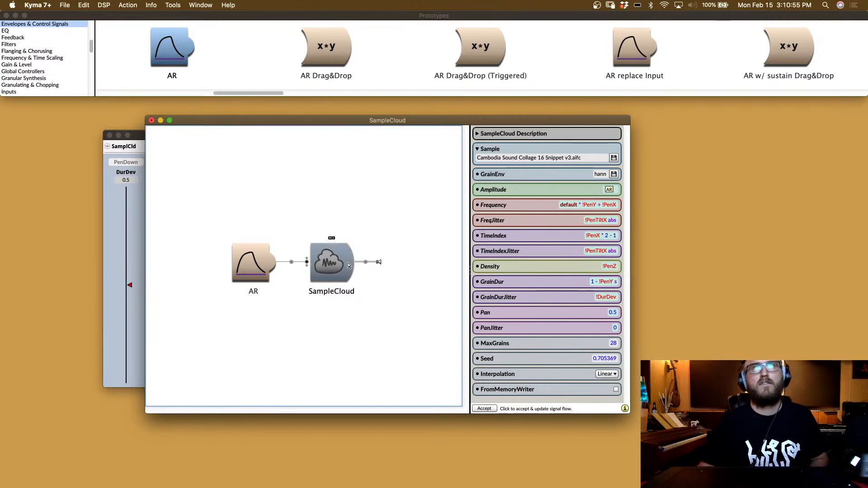
{"action": "key", "text": "ctrl+space"}
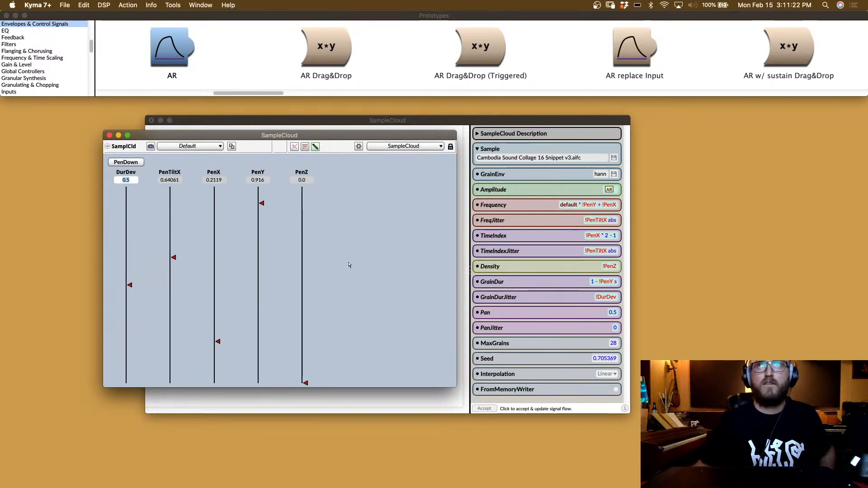
{"action": "left_click", "coordinate": [509, 299]}
{"action": "mouse_move", "coordinate": [509, 301]}
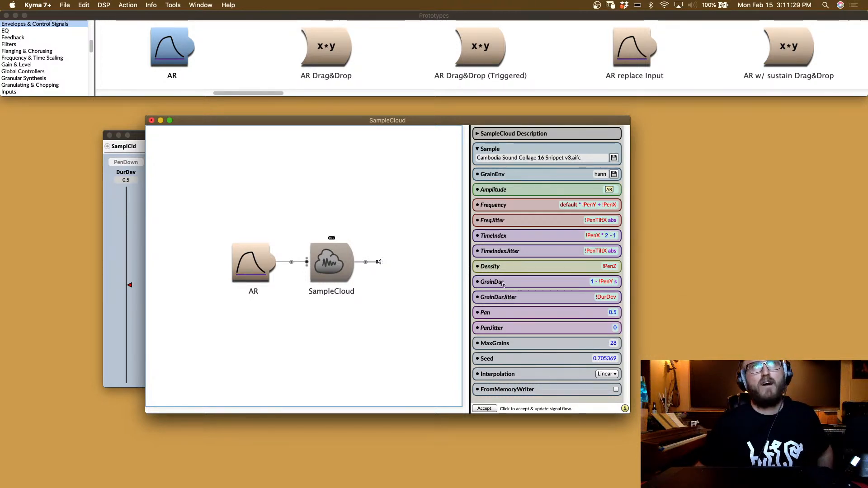
Step: Set the SampleCloud's GrainDurJitter to !PenTiltX abs
{"action": "left_click", "coordinate": [617, 297]}
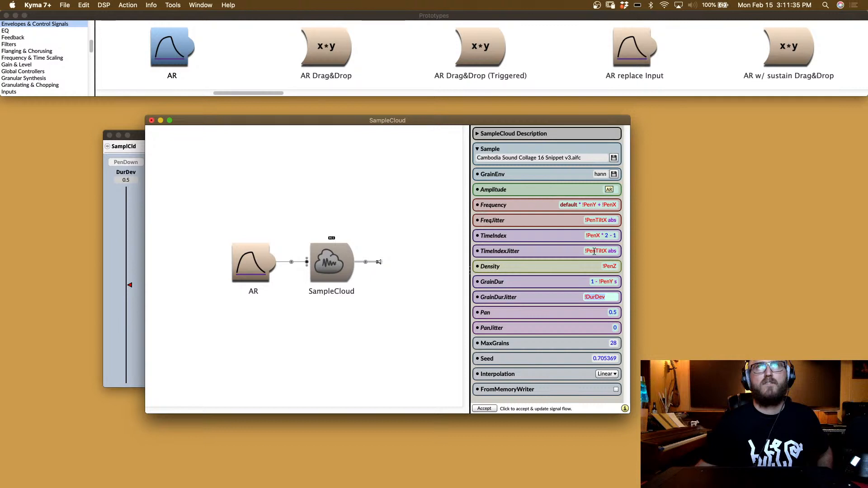
{"action": "left_click", "coordinate": [620, 295]}
{"action": "type", "text": "!Pen"}
{"action": "type", "text": "TiltAngle"}
{"action": "type", "text": "lt"}
{"action": "type", "text": "X"}
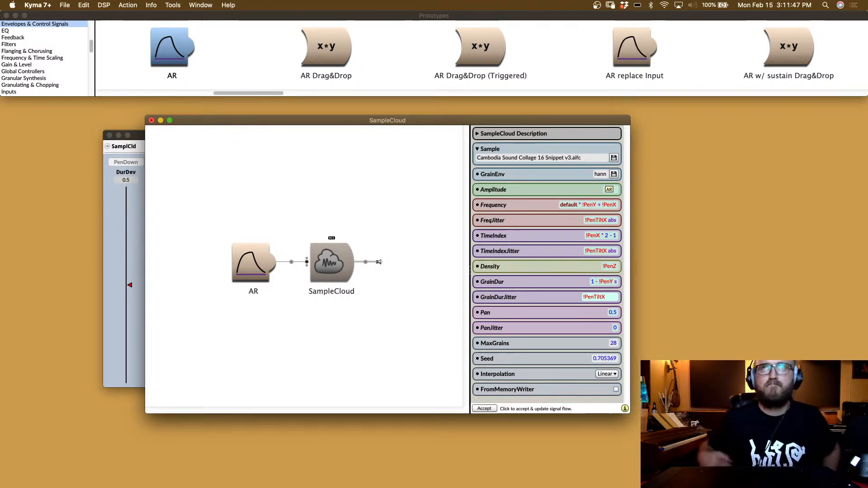
{"action": "type", "text": " abs"}
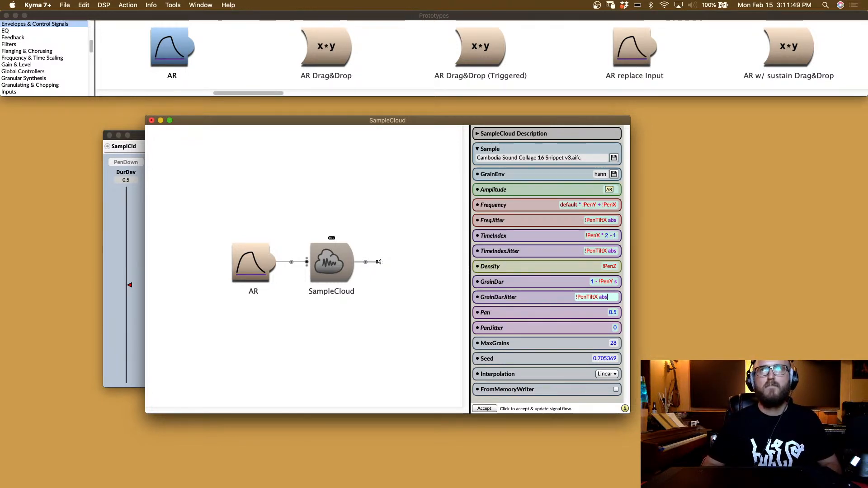
Step: Play the SampleCloud to test the tilt-controlled grain duration jitter, and shift its control surface window slightly
{"action": "key", "text": "ctrl+space"}
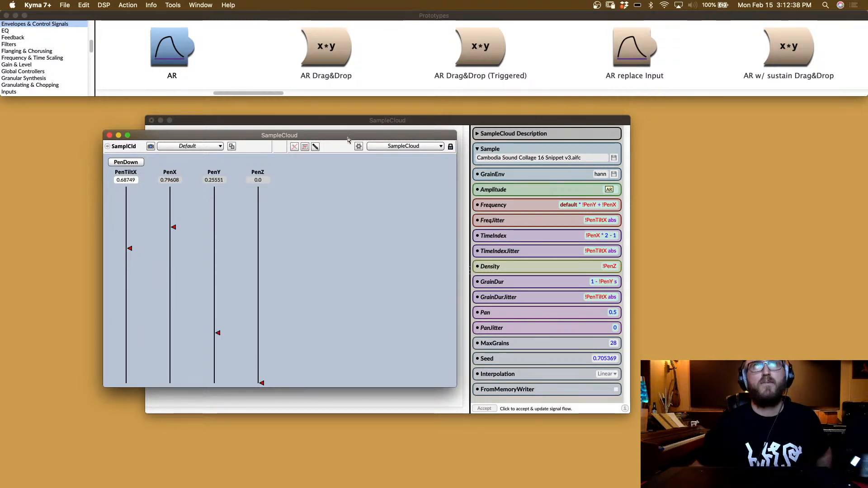
{"action": "left_click_drag", "start_coordinate": [348, 140], "coordinate": [338, 138]}
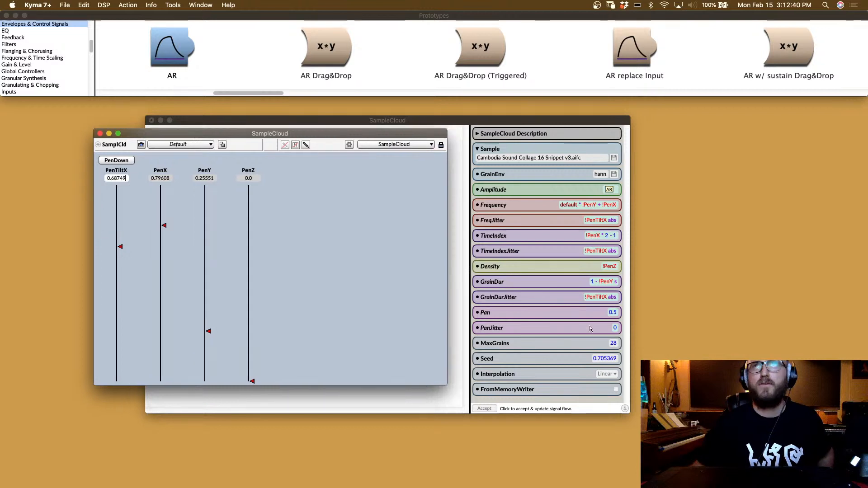
Step: Set the SampleCloud's Pan to !PenTiltX abs
{"action": "left_click", "coordinate": [613, 312]}
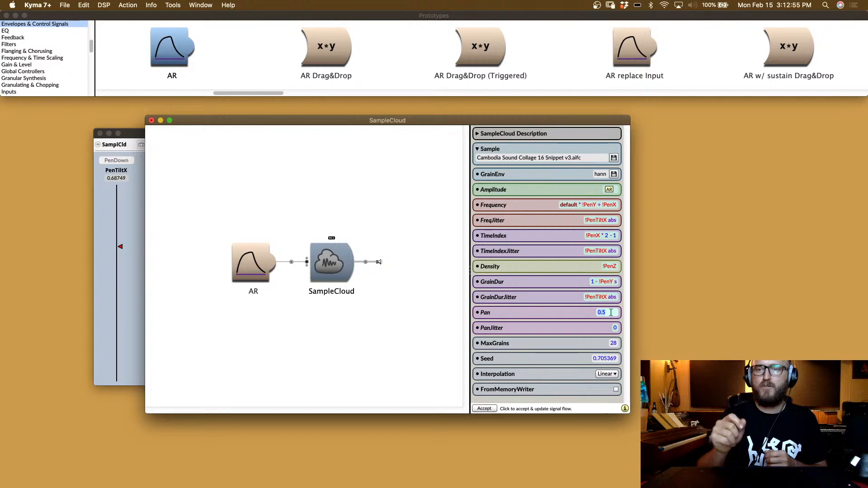
{"action": "type", "text": "1"}
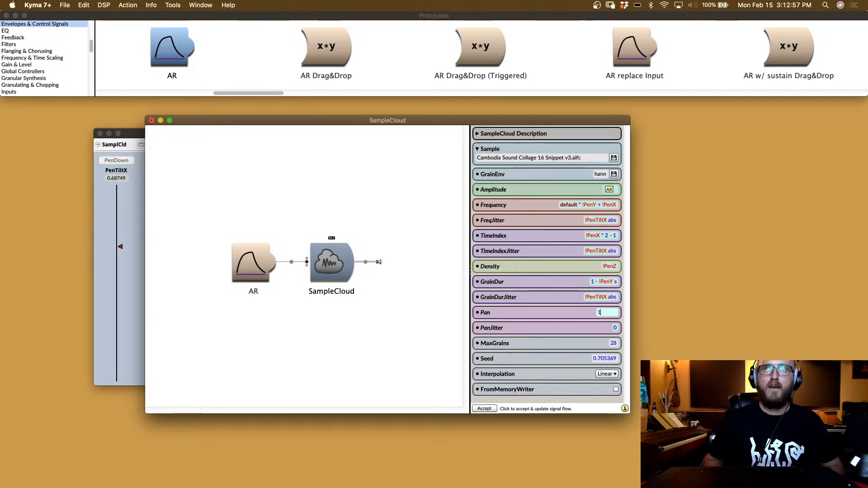
{"action": "type", "text": "Pan"}
{"action": "key", "text": "BackSpace"}
{"action": "key", "text": "BackSpace"}
{"action": "type", "text": "enTiltY"}
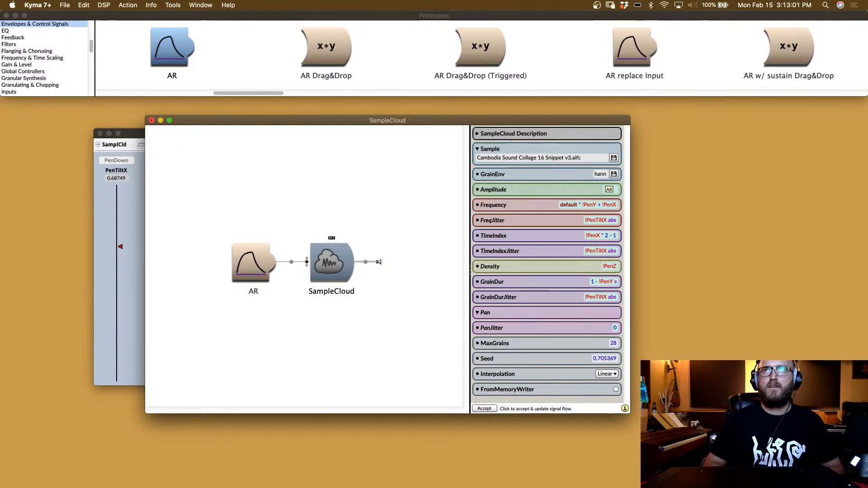
{"action": "key", "text": "BackSpace"}
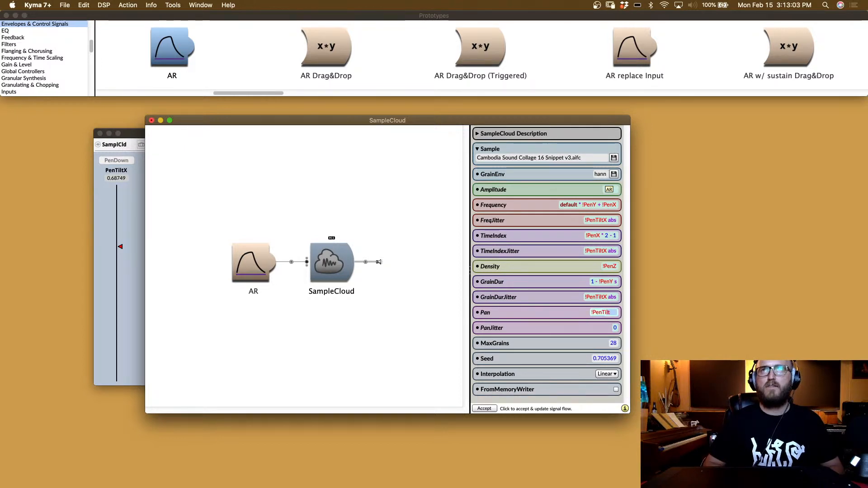
{"action": "type", "text": "X"}
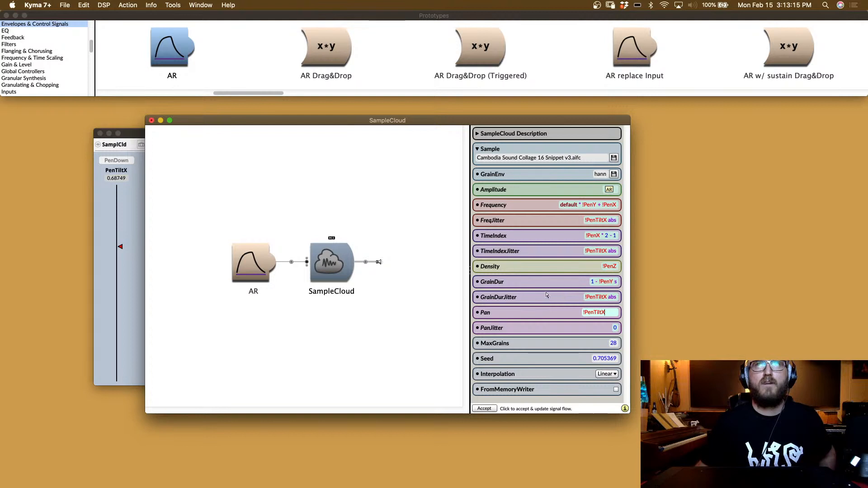
{"action": "type", "text": "abs"}
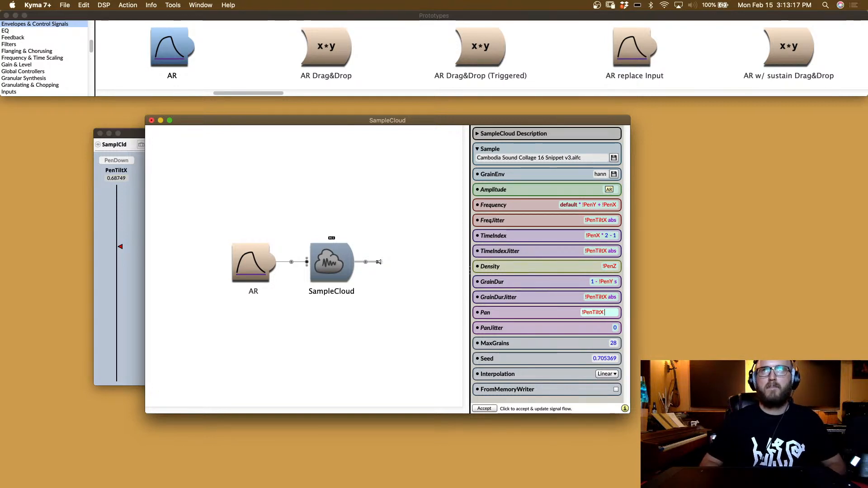
Step: Play the SampleCloud to test the tilt-controlled pan, and return to its editor to review the MaxGrains and Seed parameters
{"action": "left_click", "coordinate": [340, 267]}
{"action": "key", "text": "space"}
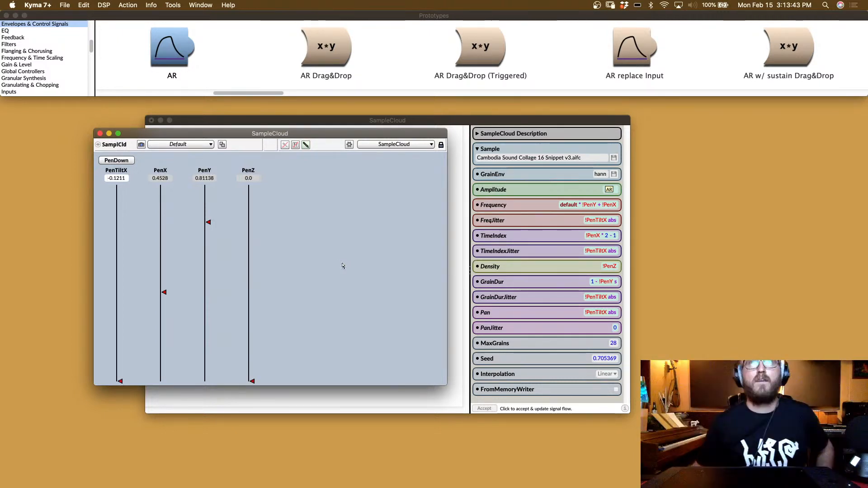
{"action": "left_click", "coordinate": [461, 343]}
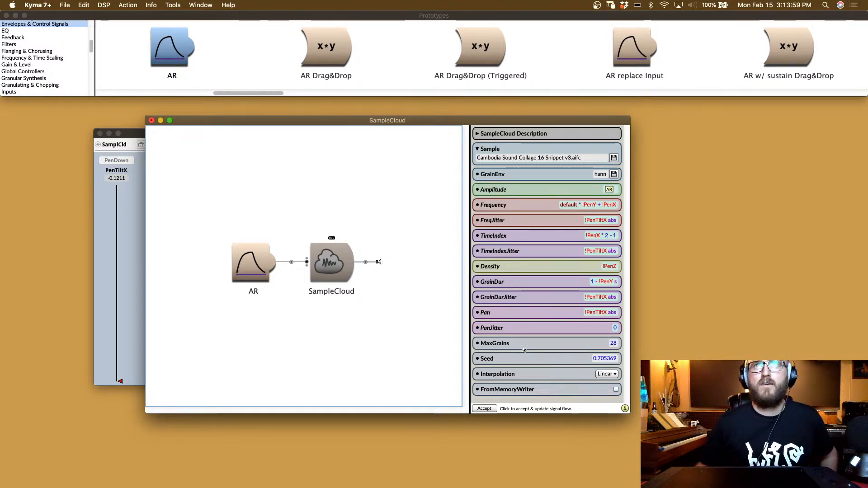
{"action": "mouse_move", "coordinate": [501, 345]}
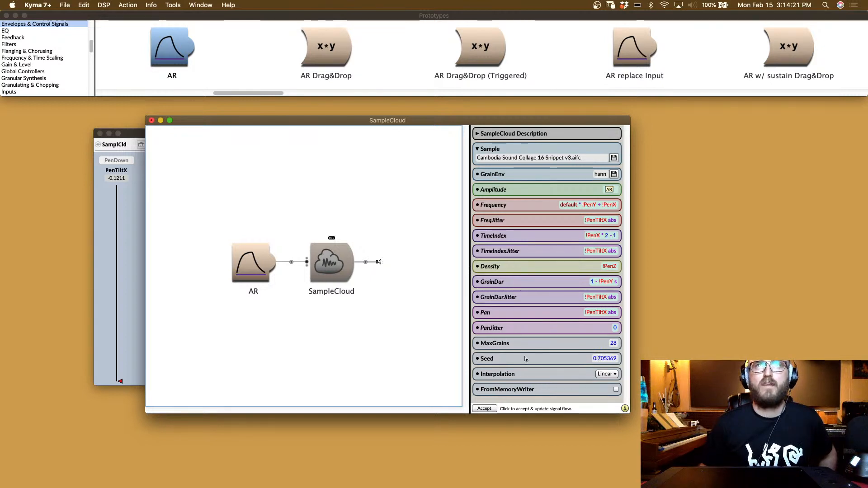
{"action": "mouse_move", "coordinate": [489, 360]}
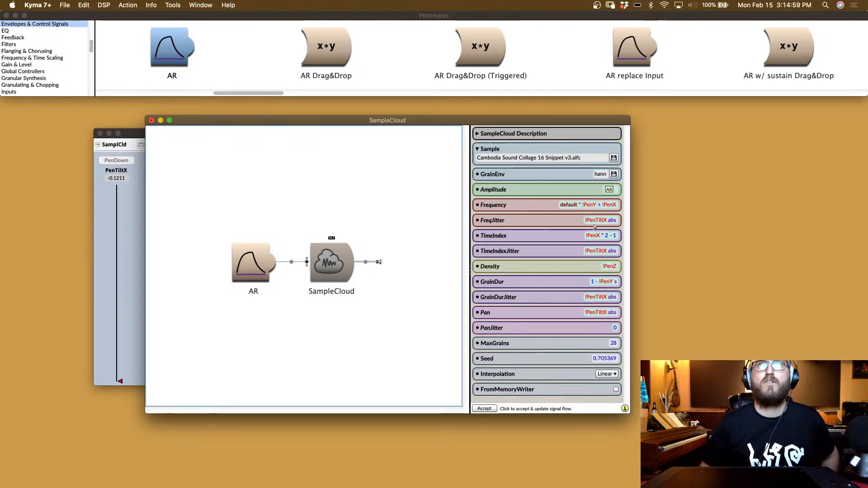
Step: Play the SampleCloud with all pen mappings in place, and reposition its control surface window over the signal flow
{"action": "left_click", "coordinate": [324, 266]}
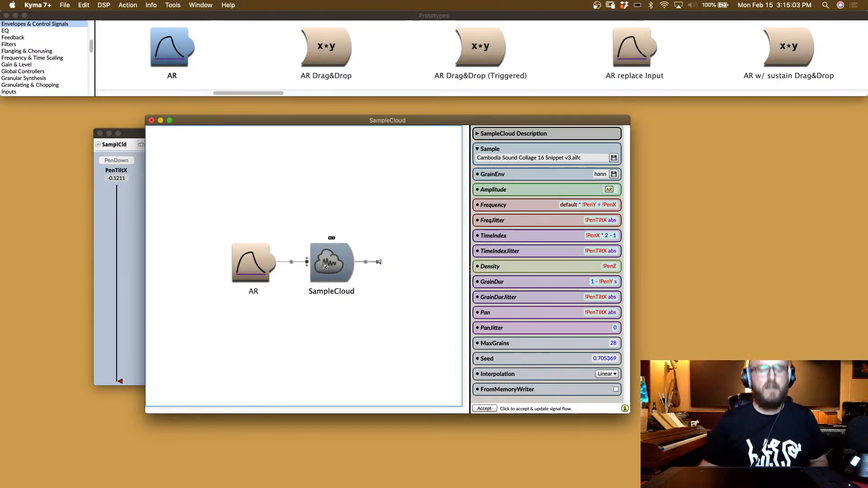
{"action": "key", "text": "space"}
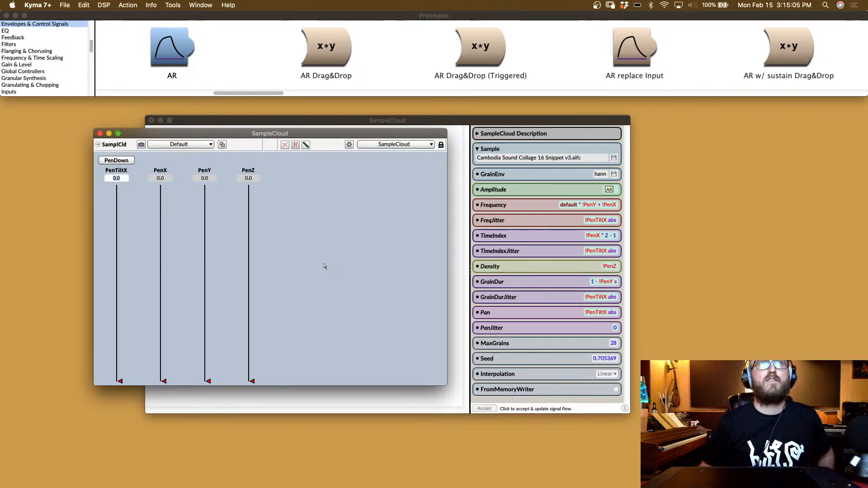
{"action": "left_click_drag", "start_coordinate": [248, 134], "coordinate": [267, 135]}
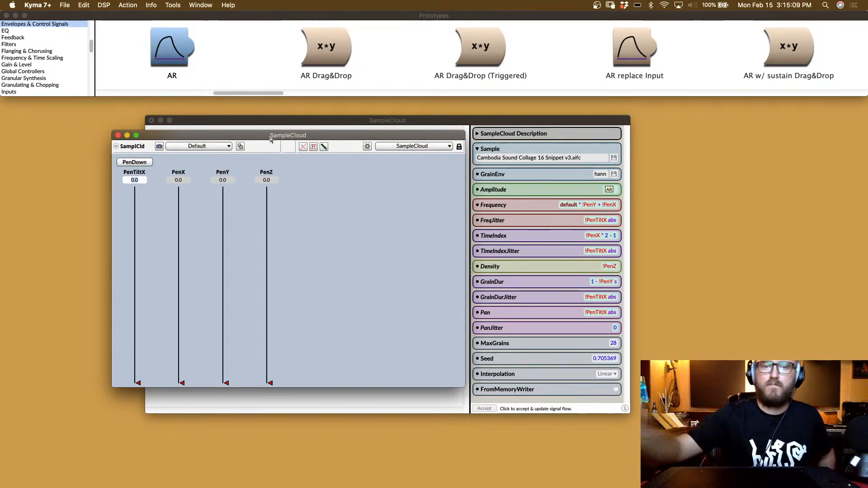